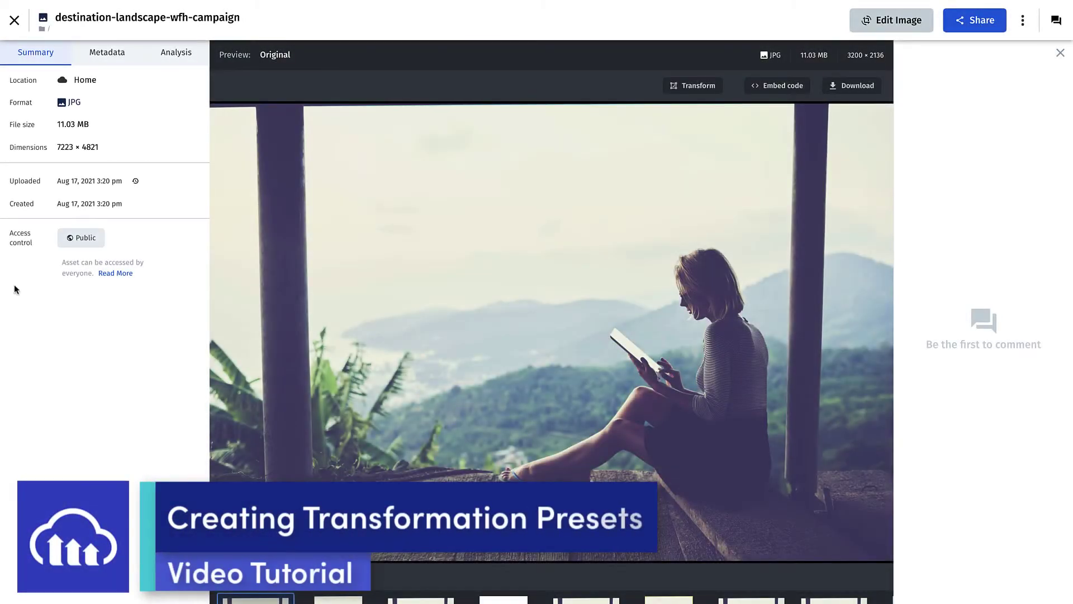
# Step: Resize the landscape photo to 400×400 in Fill mode and refresh the preview
pyautogui.click(703, 88)
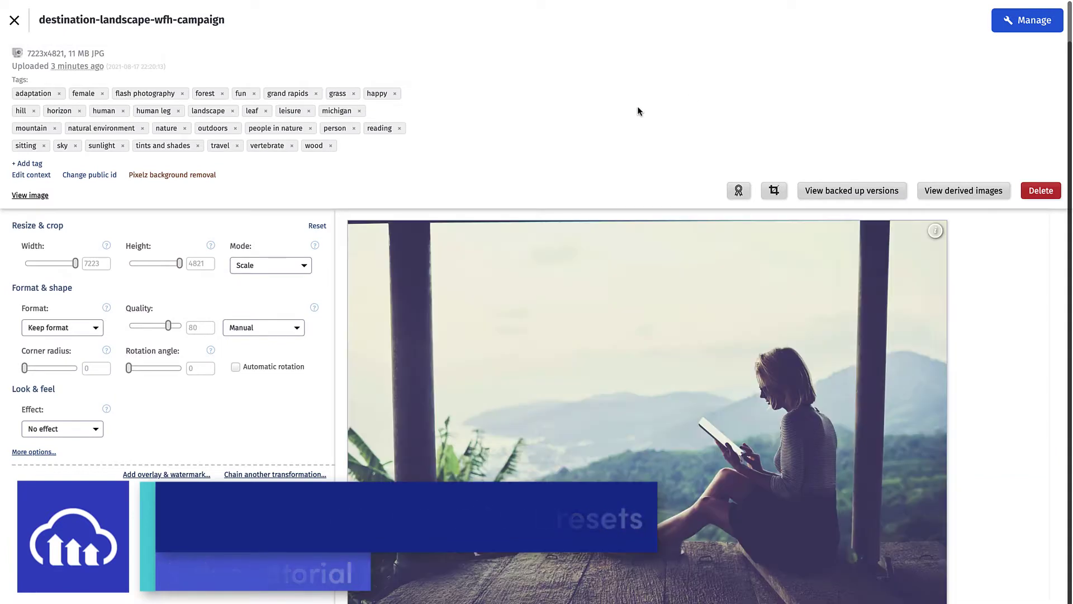
pyautogui.click(76, 264)
pyautogui.write('400')
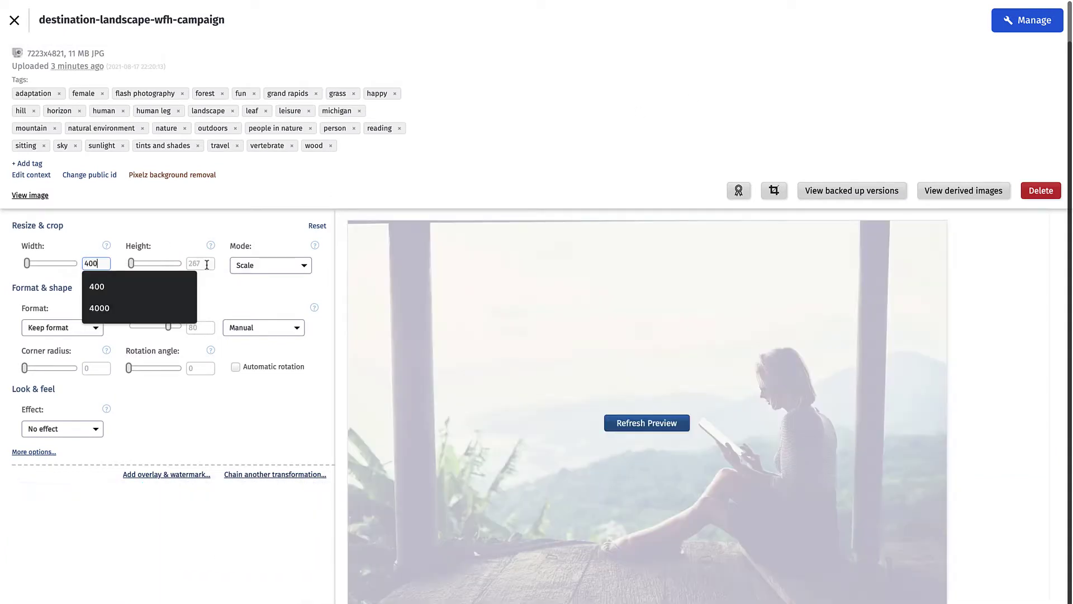
pyautogui.click(206, 263)
pyautogui.write('400')
pyautogui.click(271, 265)
pyautogui.click(268, 290)
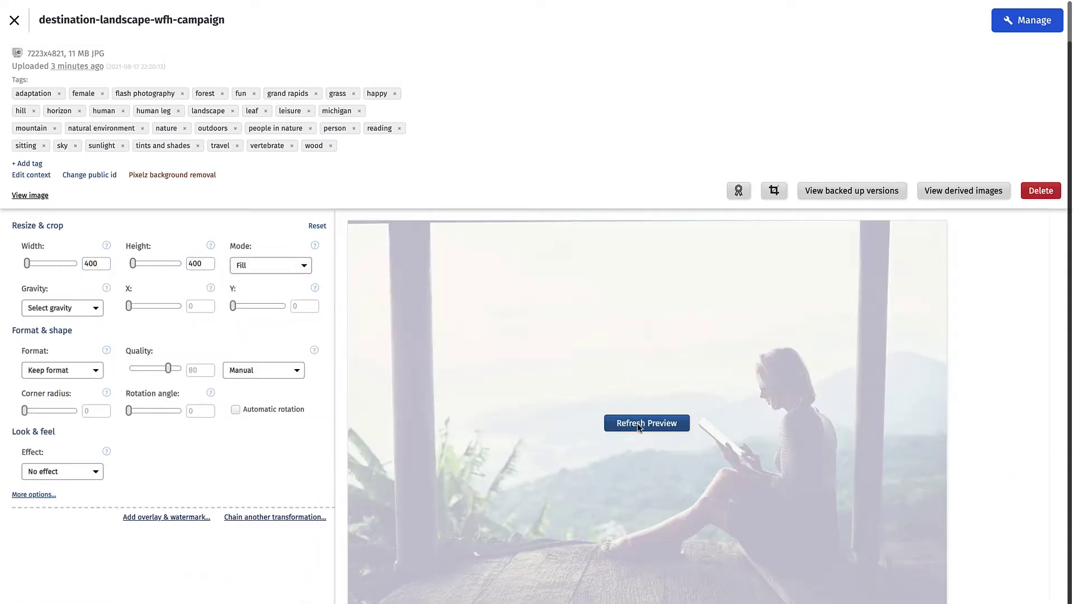
pyautogui.click(640, 428)
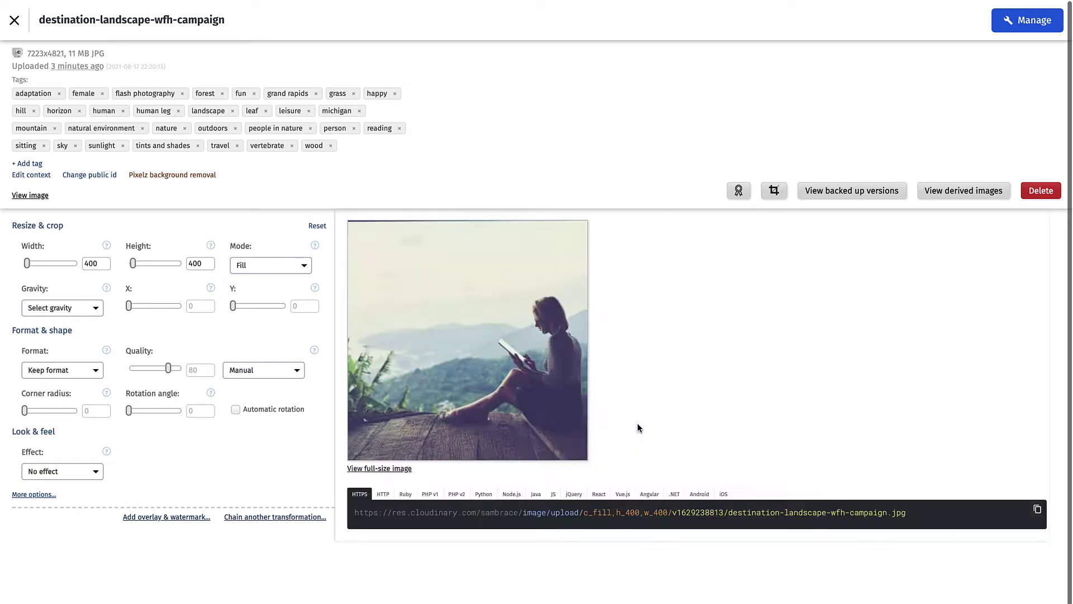
# Step: Set the crop gravity to Auto and the output format to Auto
pyautogui.click(64, 308)
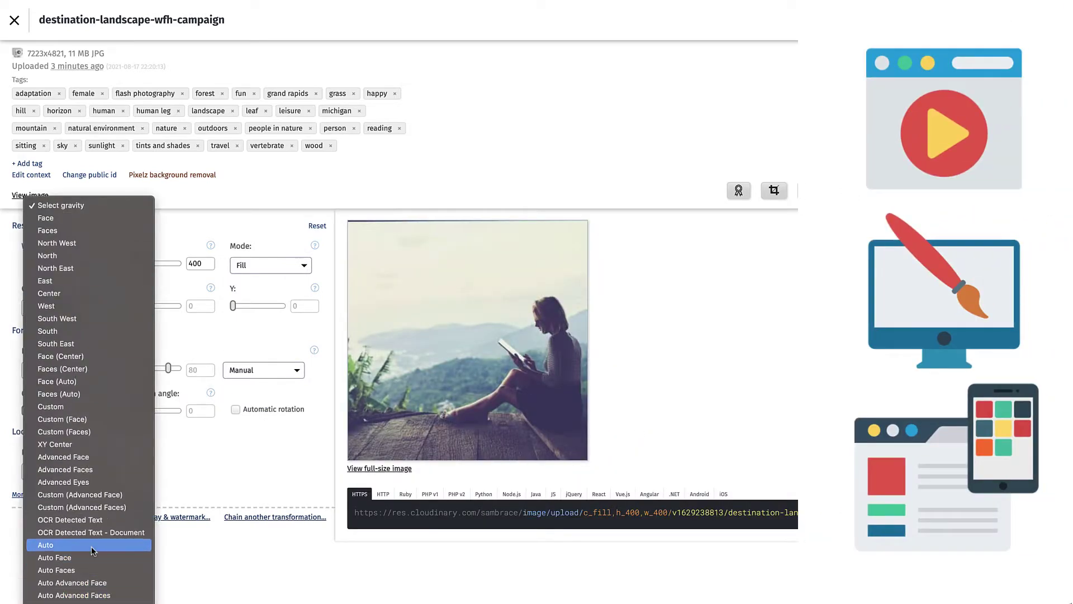
pyautogui.click(73, 547)
pyautogui.click(469, 343)
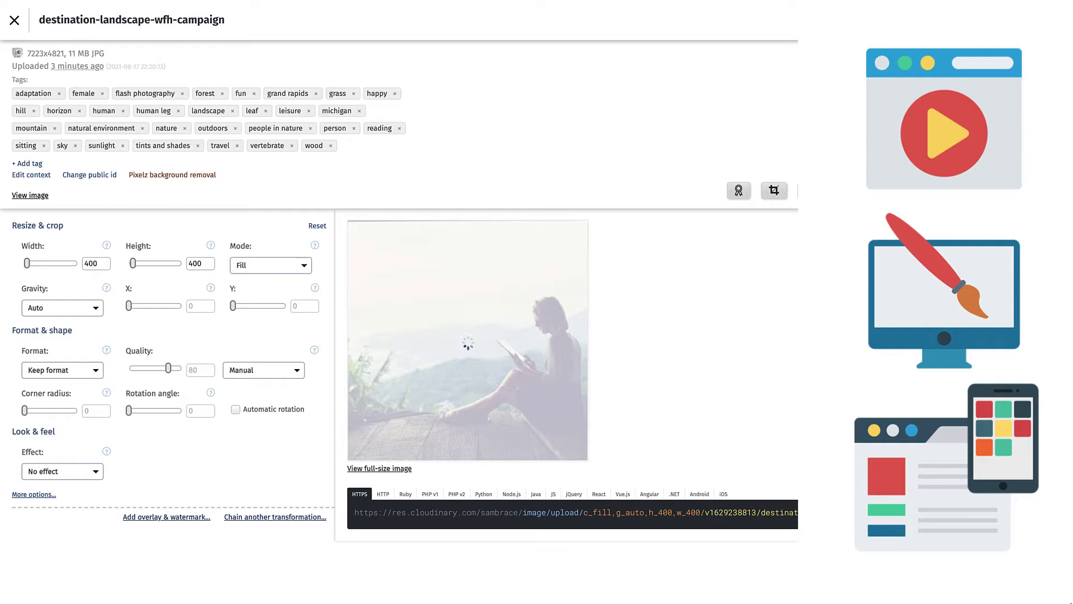
pyautogui.click(74, 373)
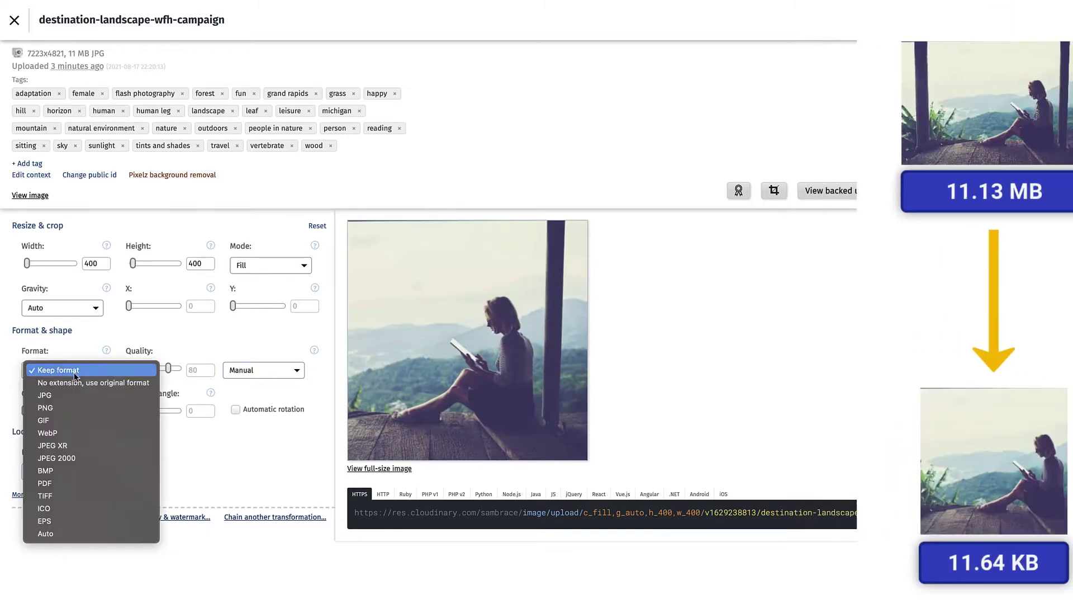
pyautogui.click(71, 534)
pyautogui.click(263, 370)
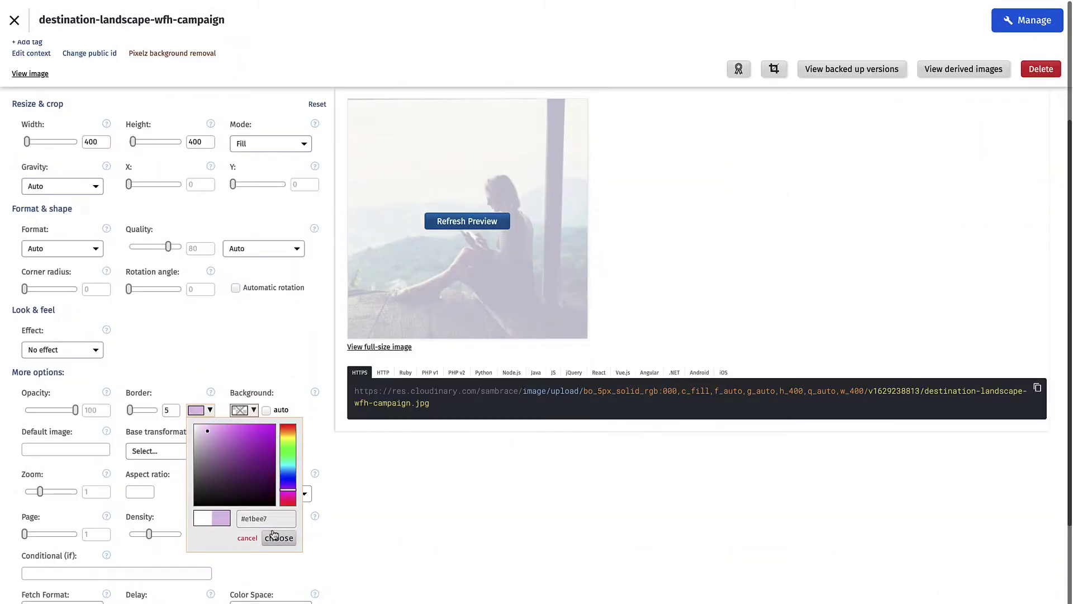
# Step: Confirm the #e1bee7 pink border, apply the Daguerre artistic filter and refresh the preview
pyautogui.click(273, 537)
pyautogui.click(62, 349)
pyautogui.click(79, 391)
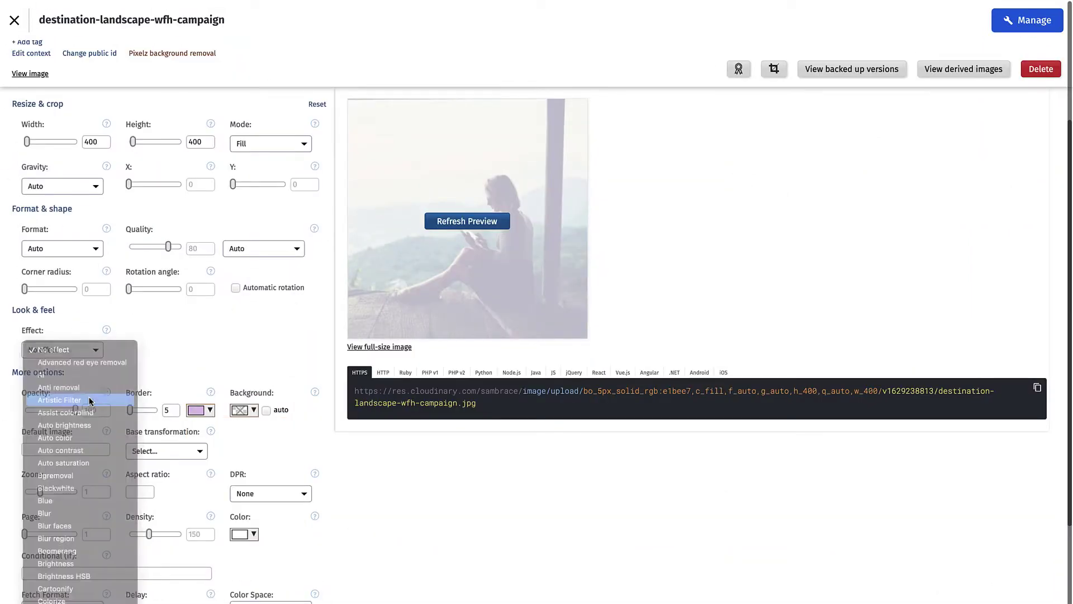
pyautogui.click(167, 332)
pyautogui.click(168, 383)
pyautogui.click(416, 264)
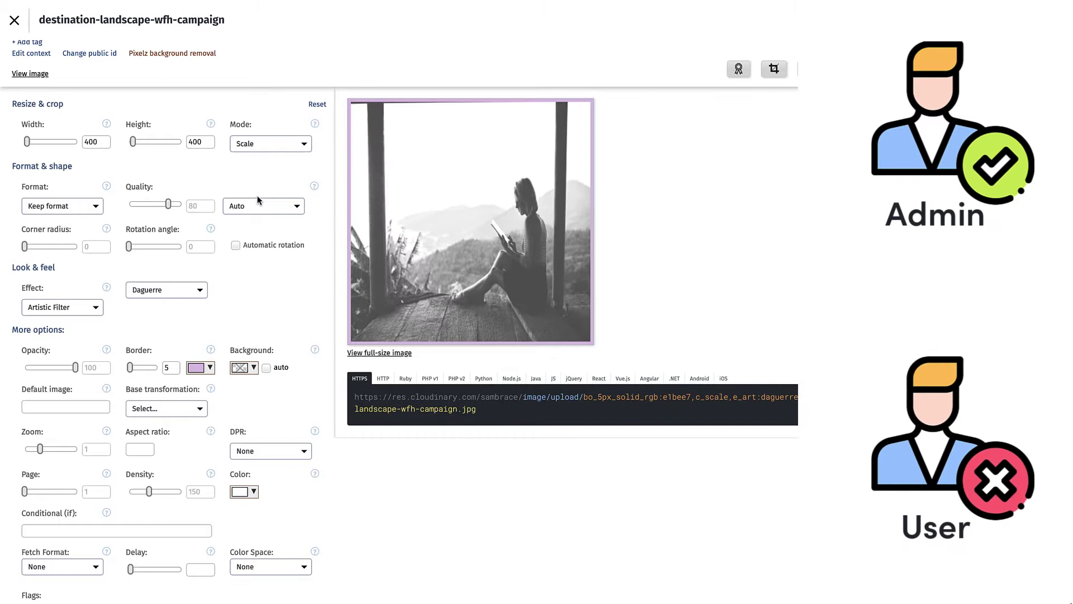
# Step: Rotate the photo 167 degrees and refresh the preview
pyautogui.click(201, 246)
pyautogui.write('167')
pyautogui.click(310, 285)
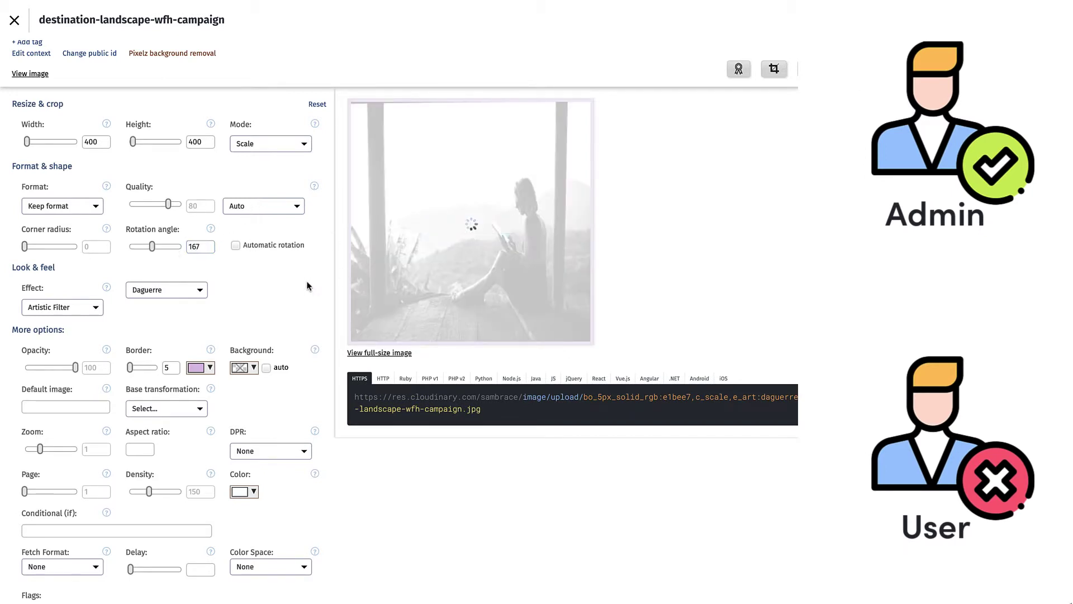
# Step: Switch the effect to Cartoonify and refresh the preview
pyautogui.click(82, 311)
pyautogui.scroll(-5, 79, 304)
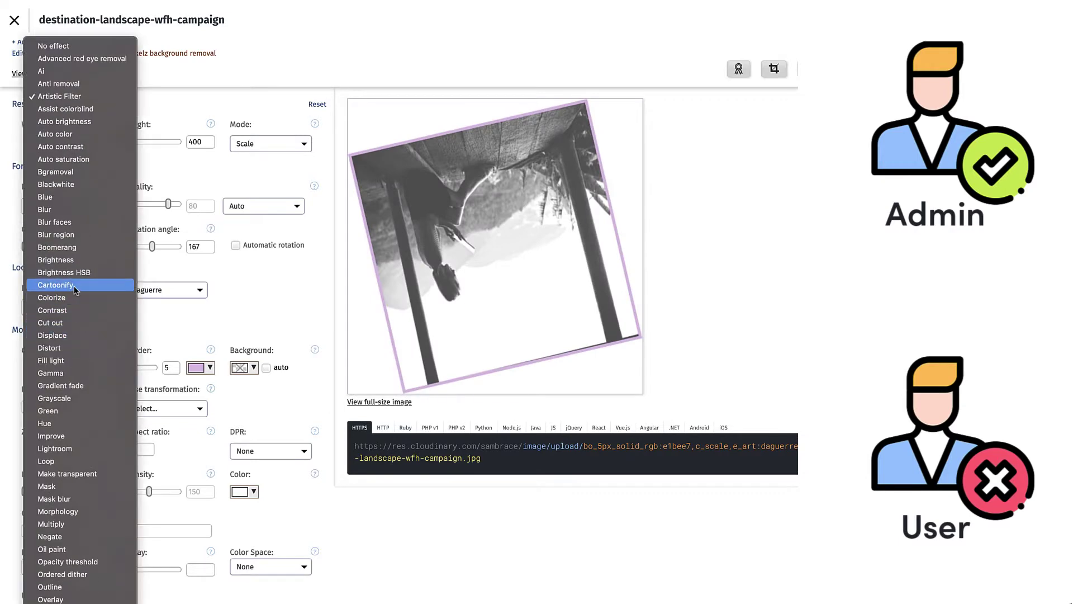
pyautogui.click(55, 285)
pyautogui.click(525, 252)
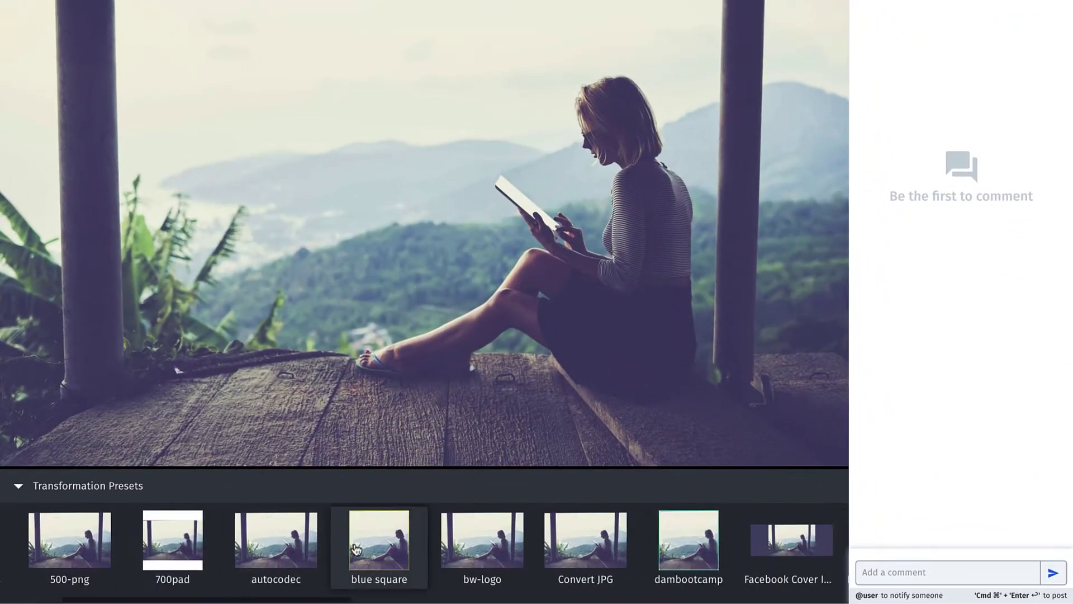
# Step: Preview the photo with the Facebook event, Facebook Video, moody and sepia presets
pyautogui.hscroll(5, 356, 549)
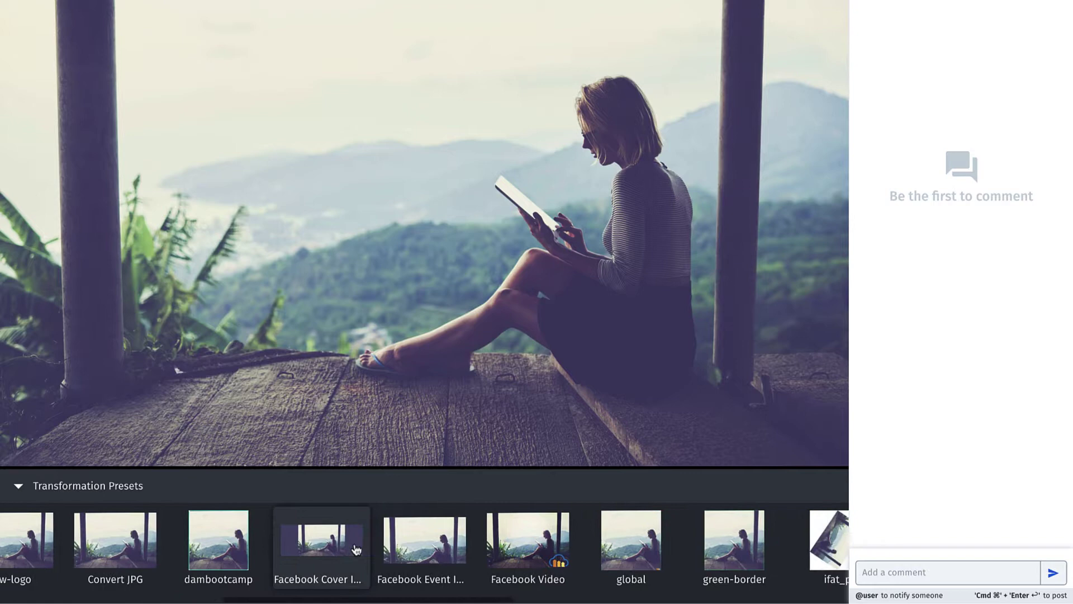
pyautogui.hscroll(2, 356, 550)
pyautogui.click(290, 553)
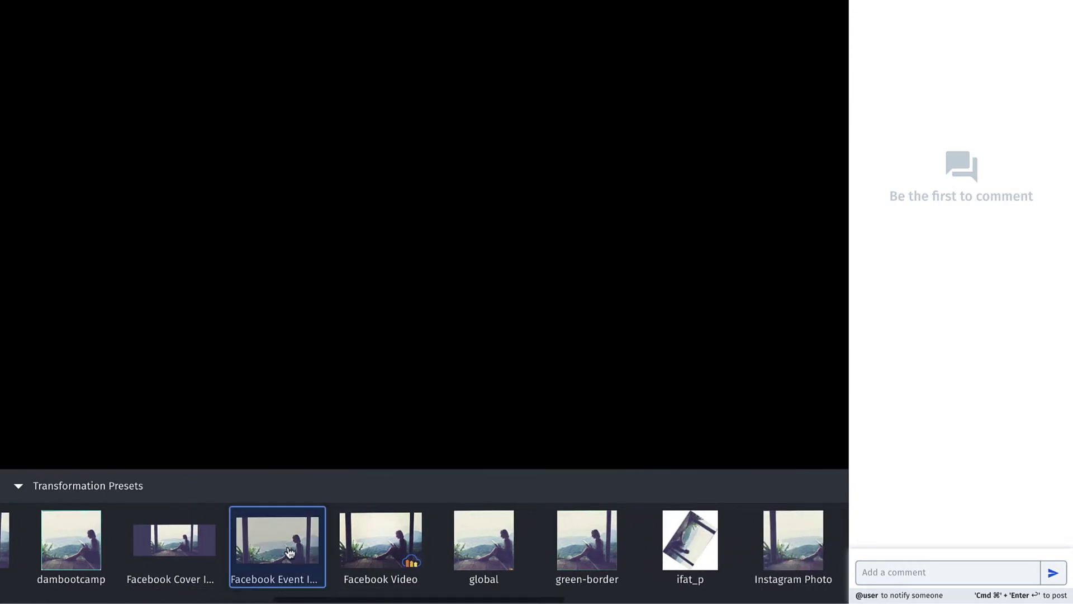
pyautogui.click(368, 555)
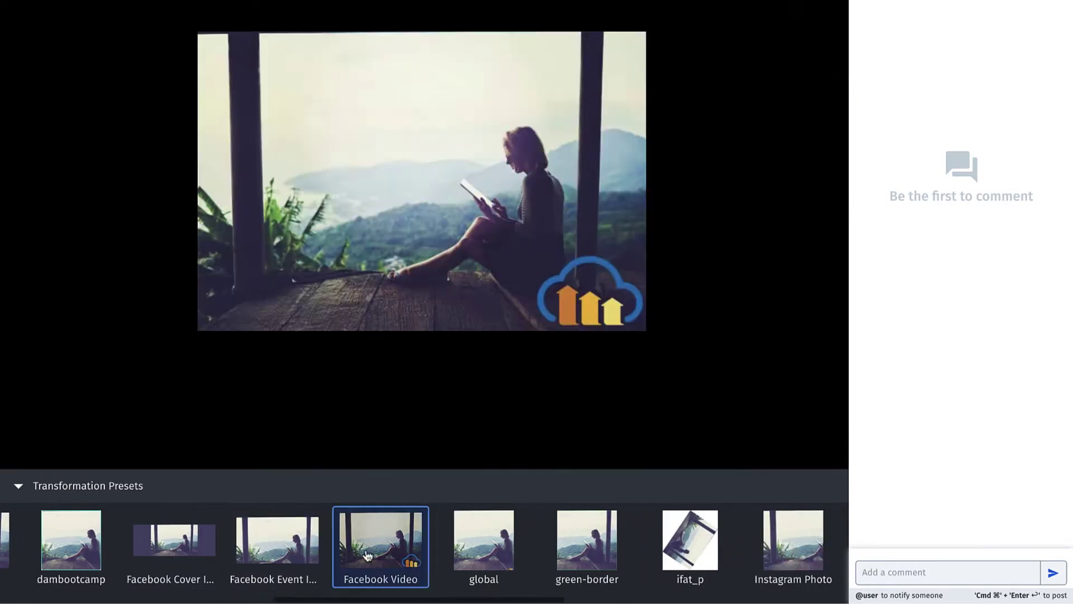
pyautogui.hscroll(5, 446, 558)
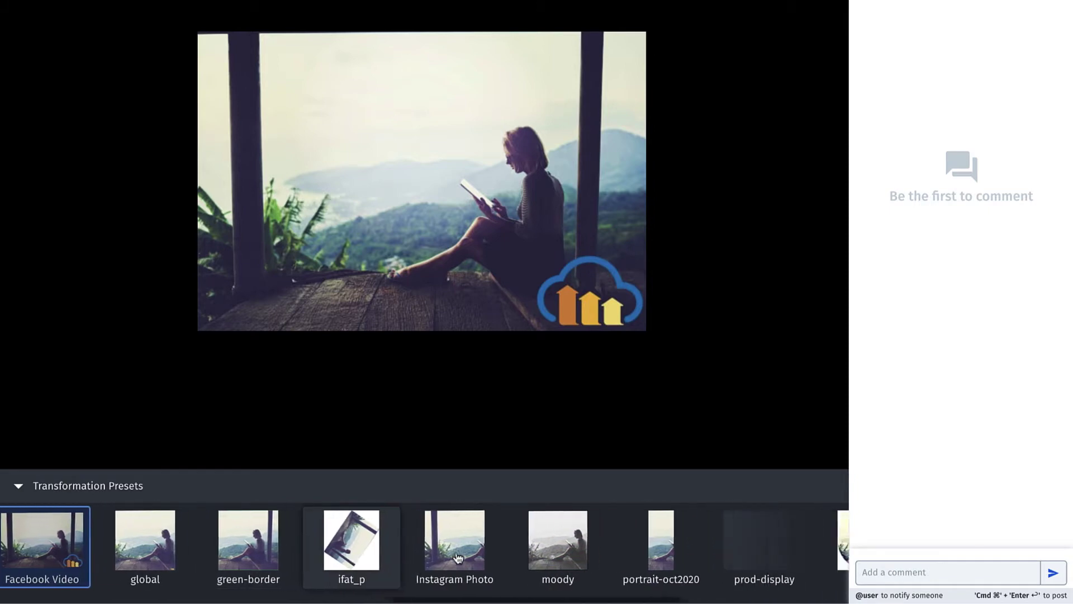
pyautogui.hscroll(1, 457, 557)
pyautogui.click(458, 558)
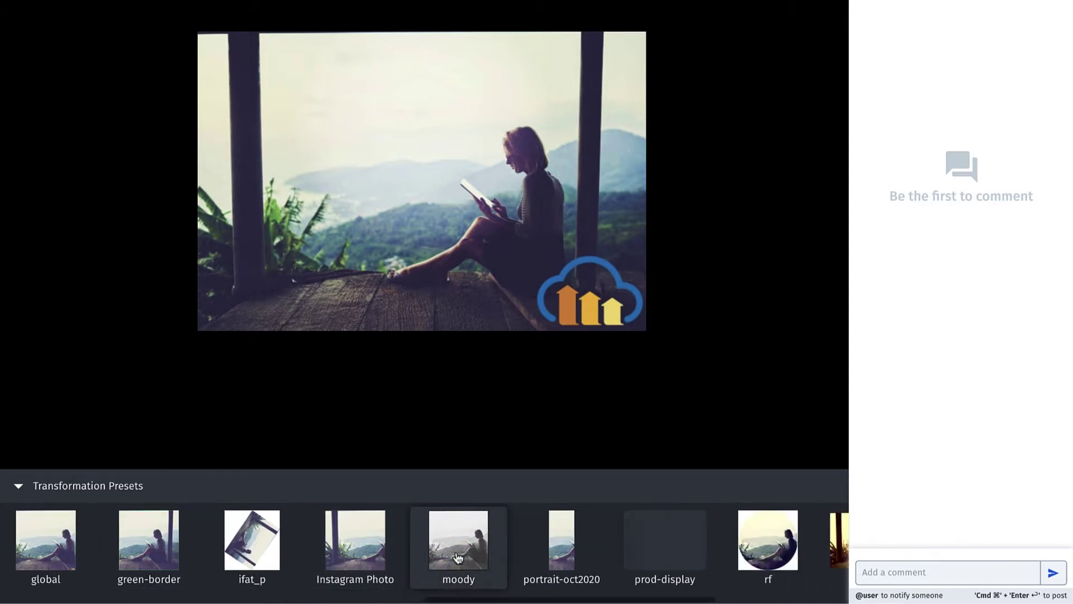
pyautogui.hscroll(4, 457, 558)
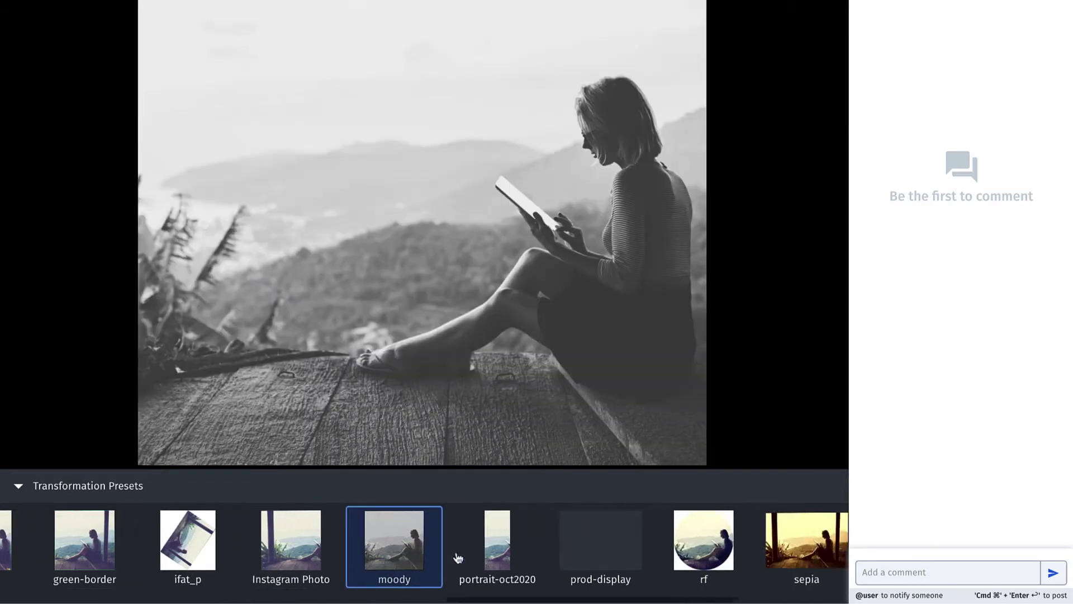
pyautogui.hscroll(1, 457, 557)
pyautogui.click(493, 556)
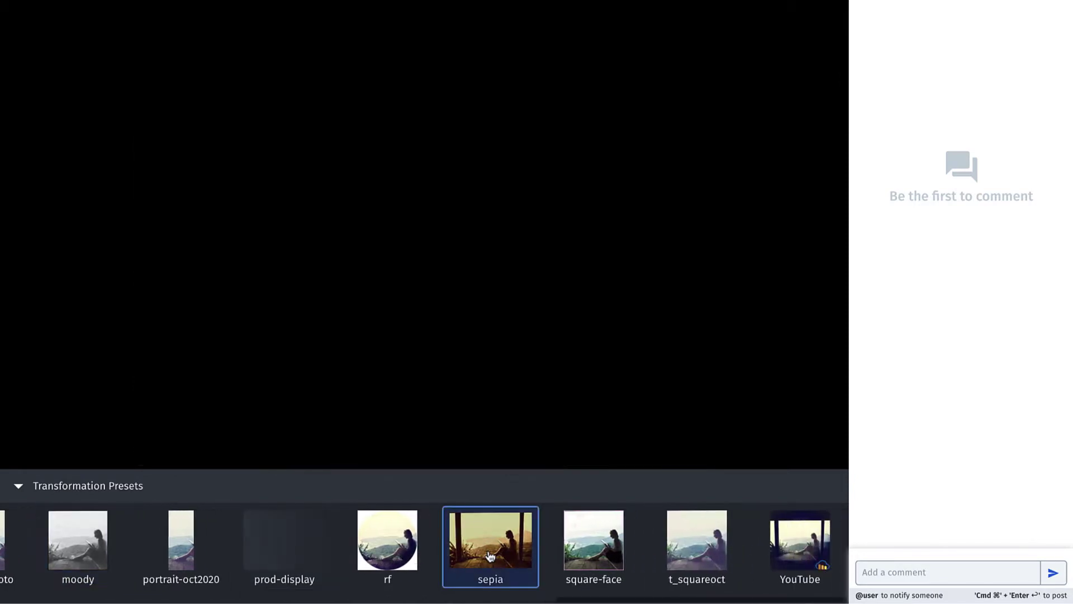
# Step: Preview the square-face preset, then go to the Media Library's asset grid
pyautogui.click(581, 560)
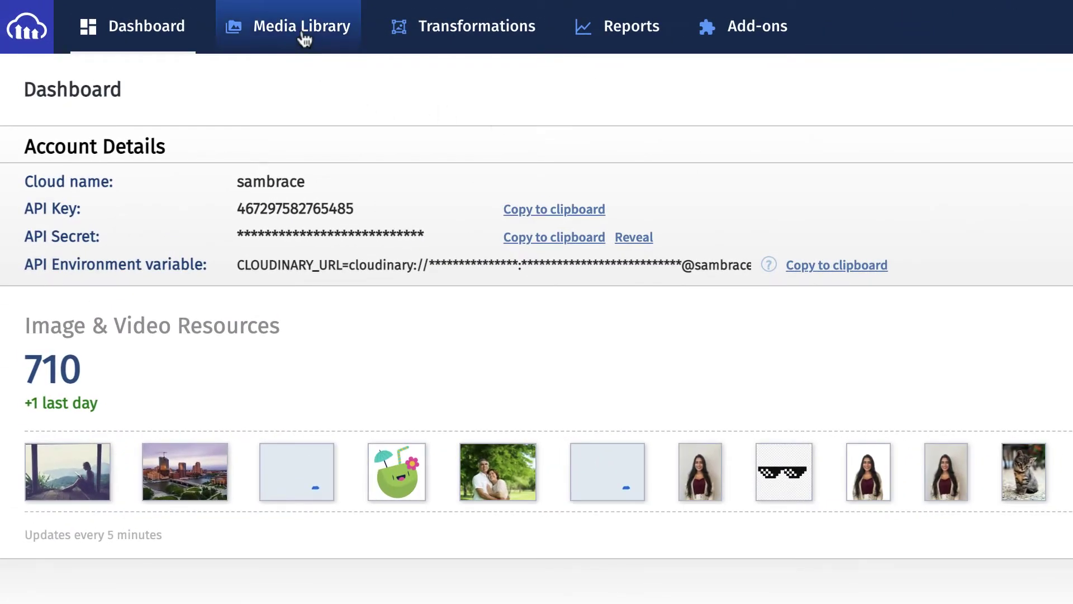
pyautogui.click(303, 33)
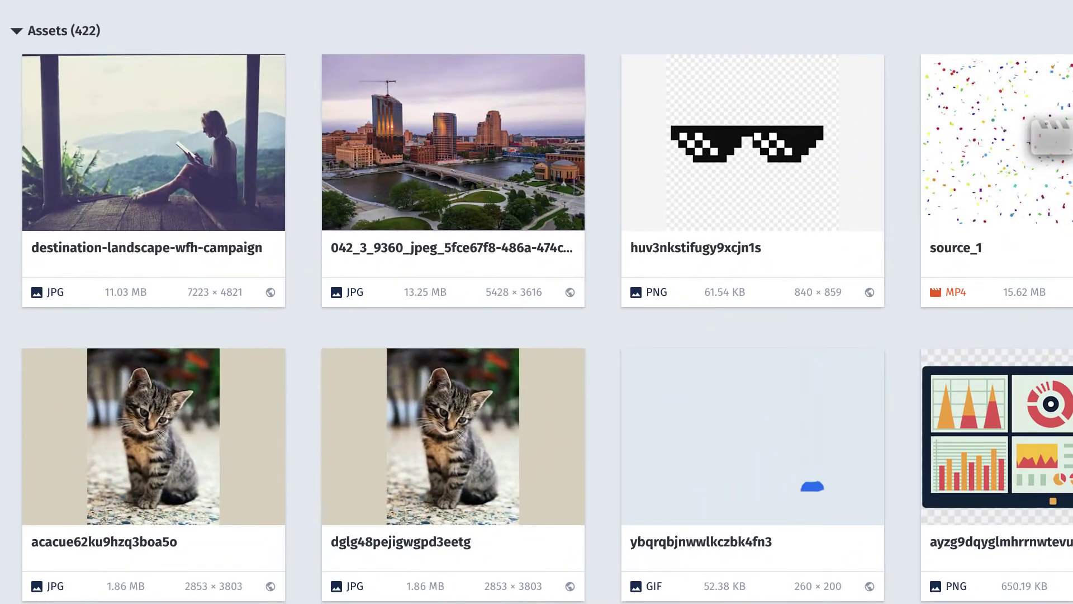
pyautogui.moveTo(231, 130)
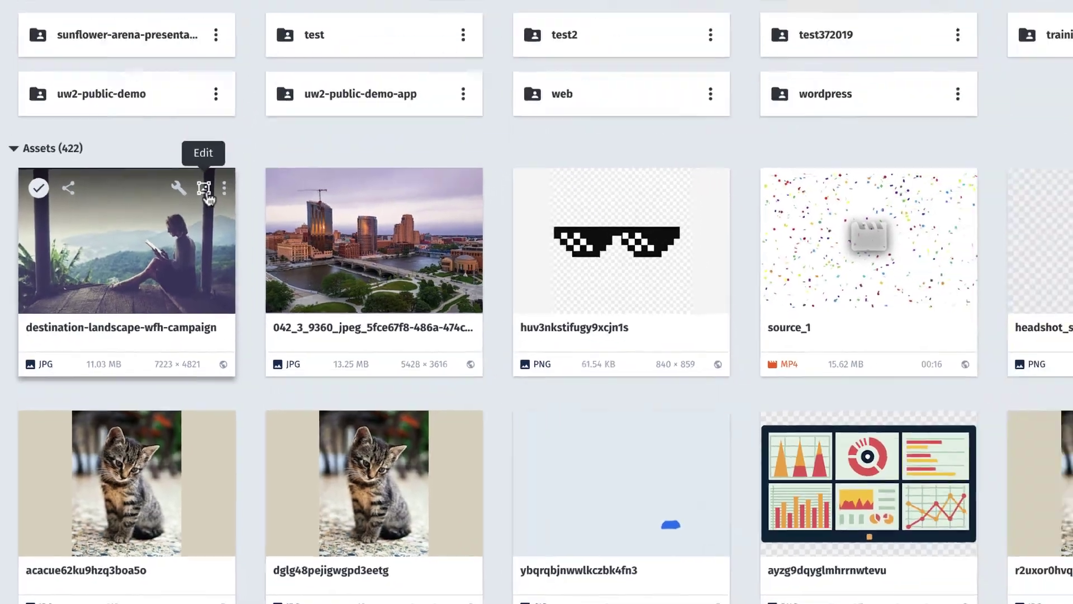
# Step: Open the landscape photo's transformation editor and set the aspect ratio to 1:1
pyautogui.click(249, 83)
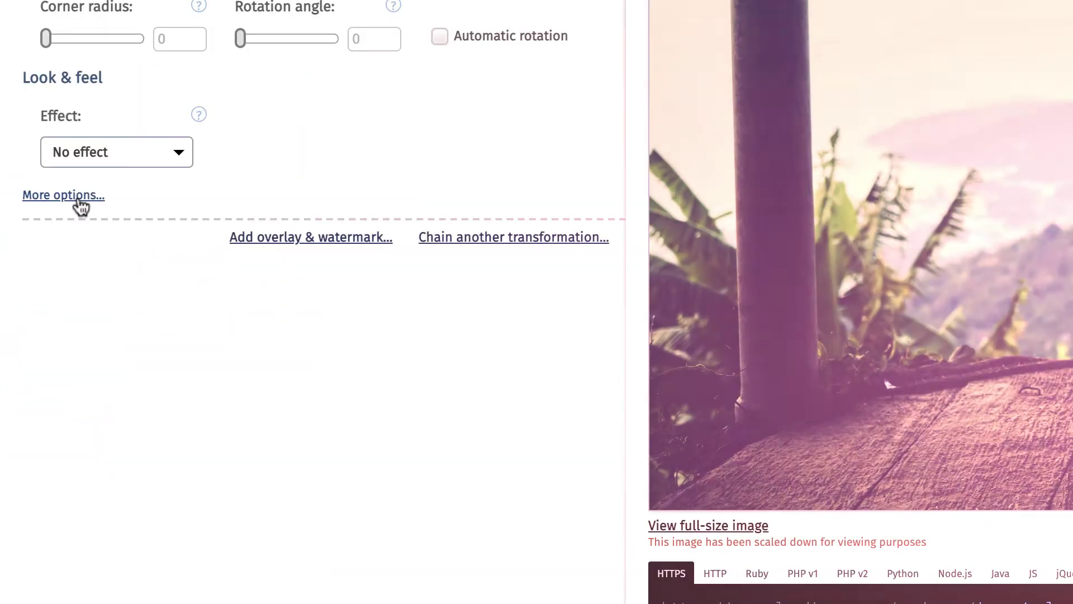
pyautogui.click(41, 452)
pyautogui.scroll(2, 263, 328)
pyautogui.scroll(-3, 263, 421)
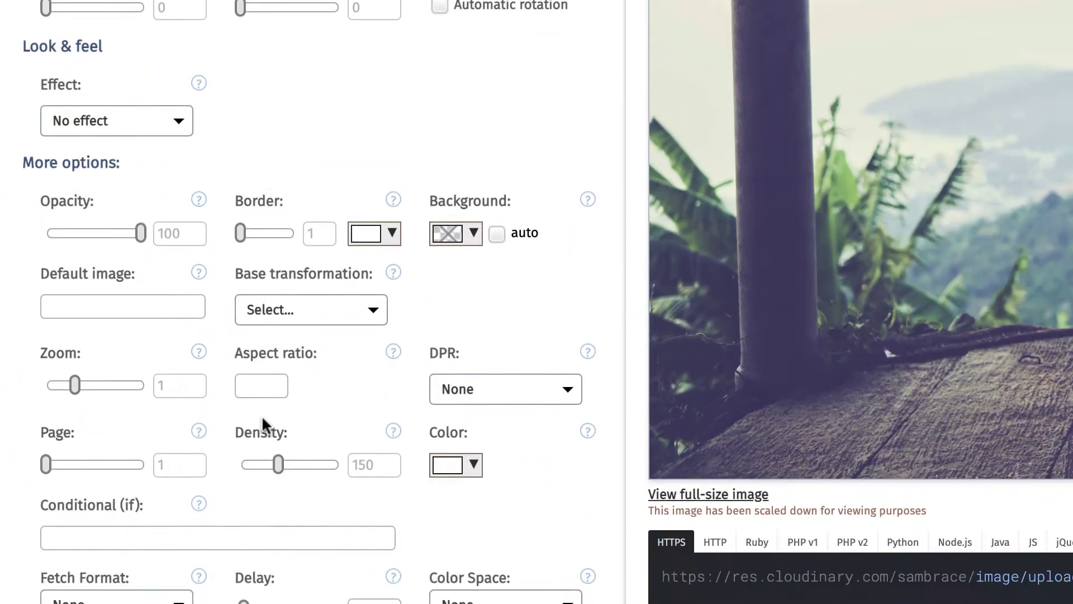
pyautogui.click(262, 394)
pyautogui.write('1:1')
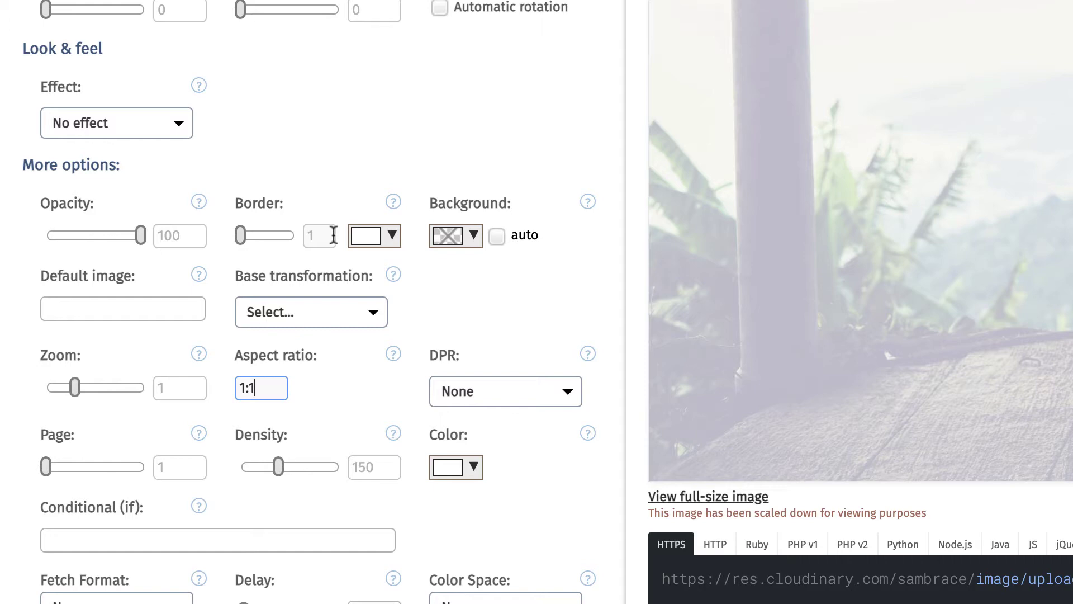
# Step: Give the photo a 5px light pink border
pyautogui.click(327, 235)
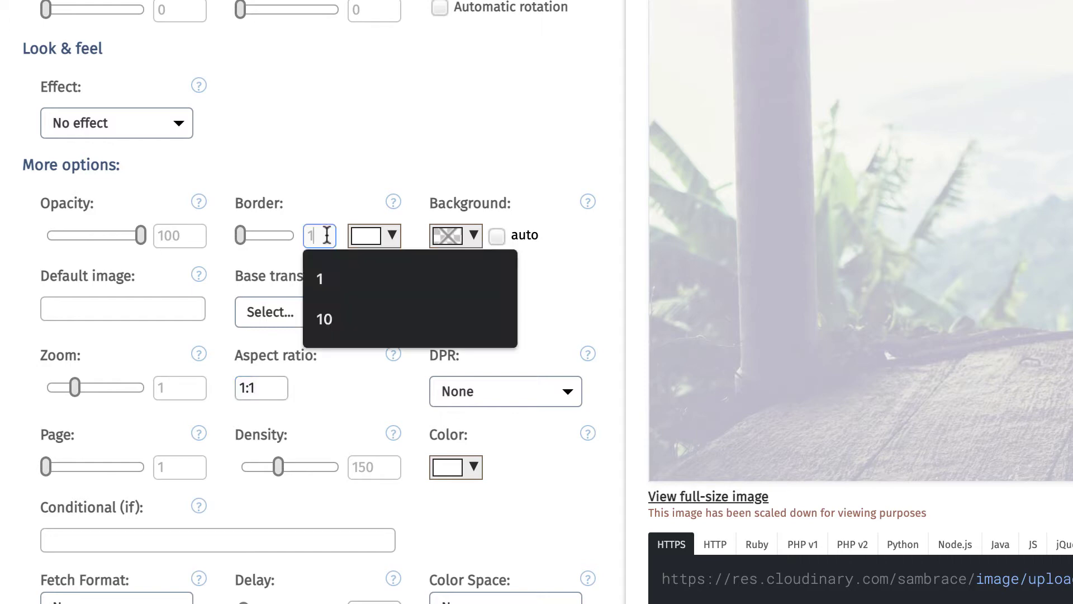
pyautogui.write('5')
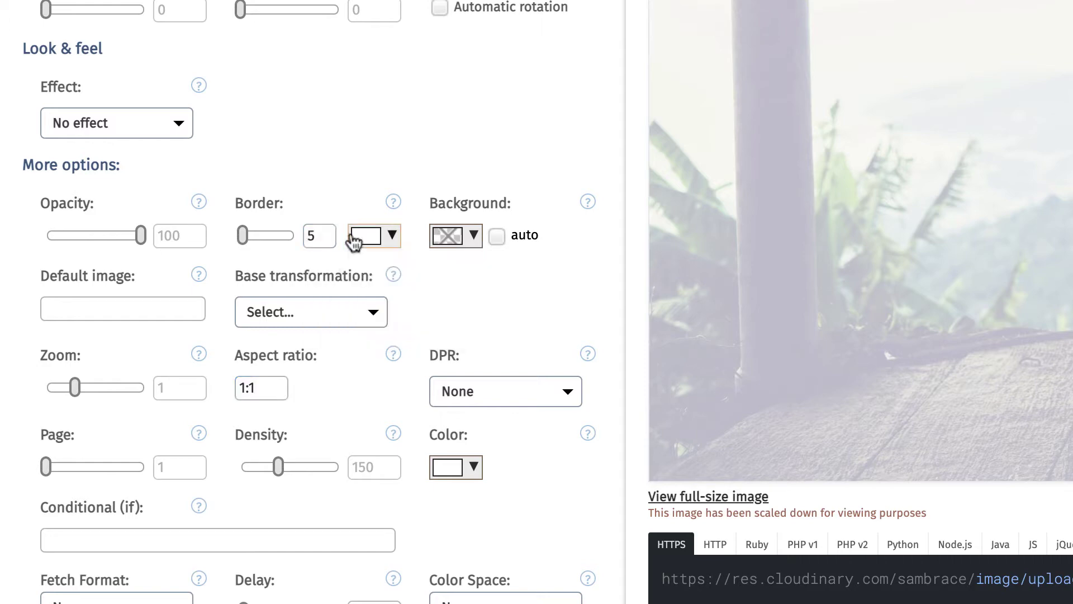
pyautogui.click(354, 237)
pyautogui.click(538, 390)
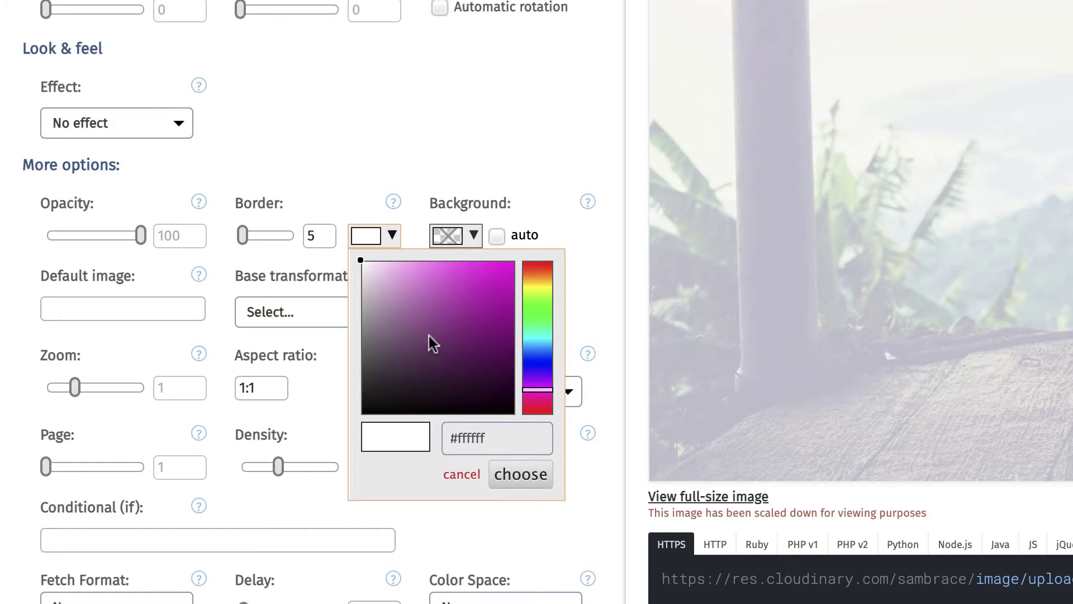
pyautogui.moveTo(431, 340); pyautogui.dragTo(384, 286)
pyautogui.scroll(5, 384, 287)
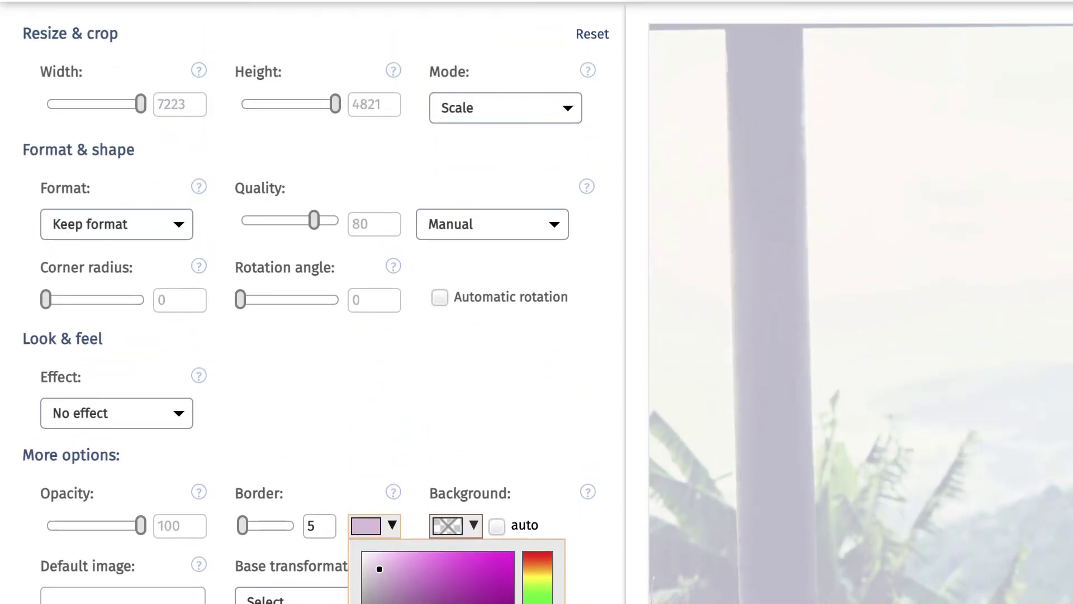
pyautogui.press('Escape')
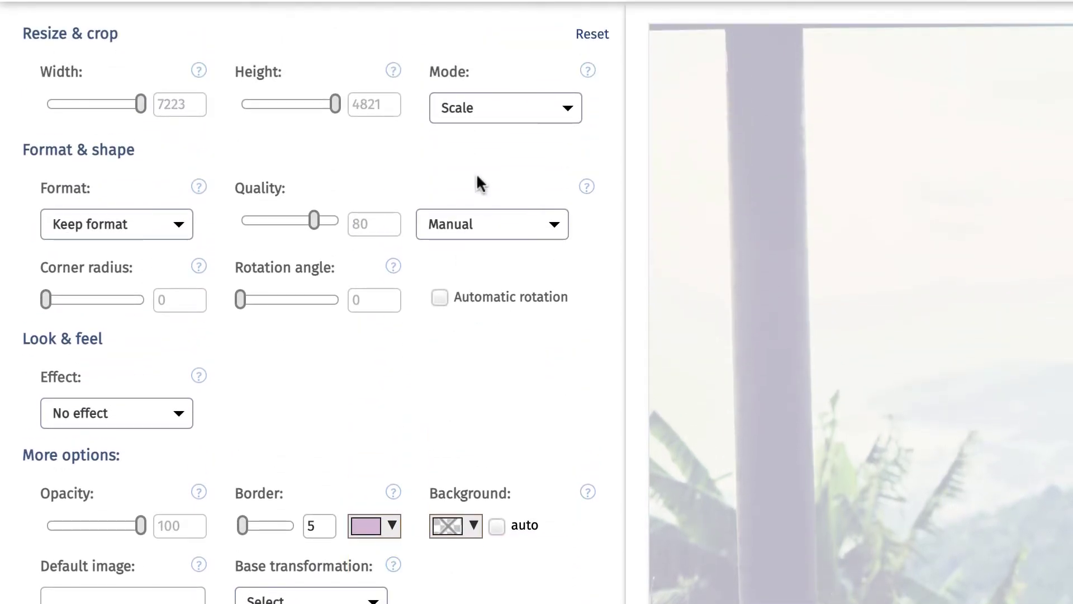
pyautogui.scroll(3, 477, 172)
# Step: Set the crop mode to Fill with Face gravity
pyautogui.click(478, 251)
pyautogui.press('Escape')
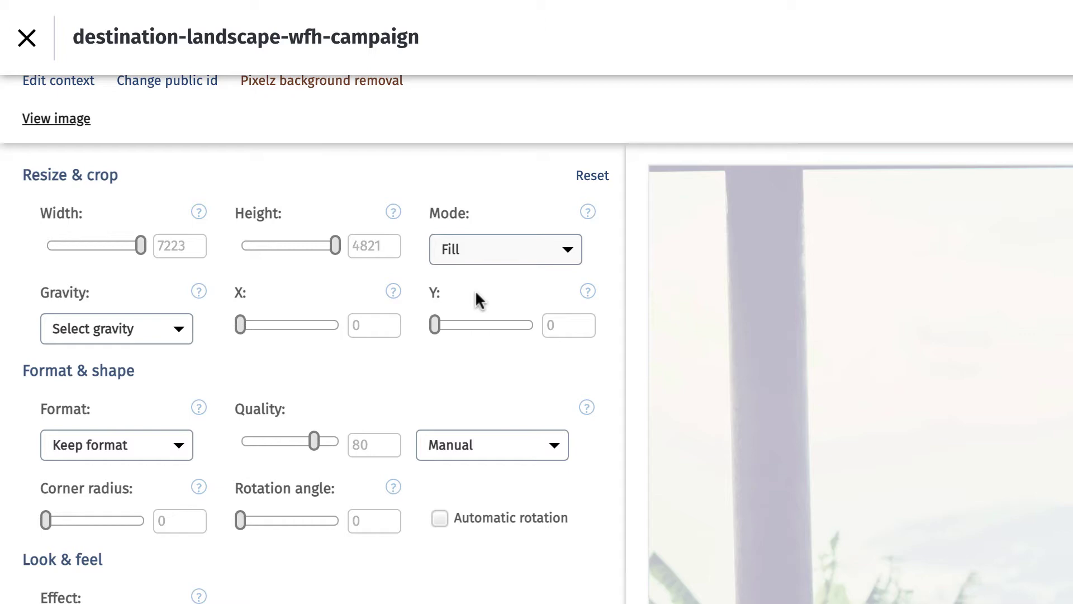
pyautogui.click(163, 329)
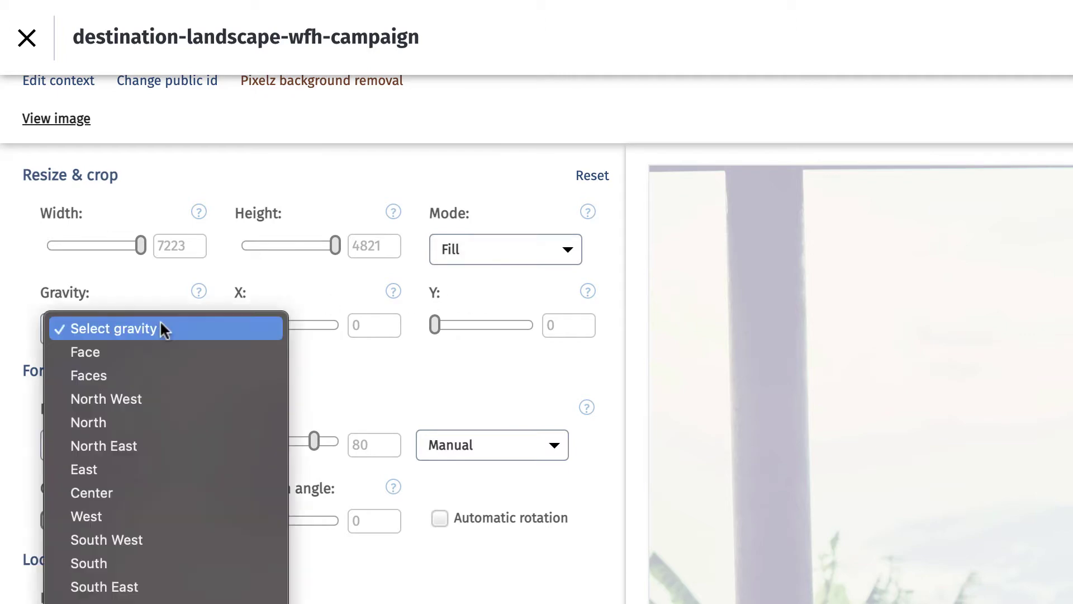
pyautogui.click(155, 352)
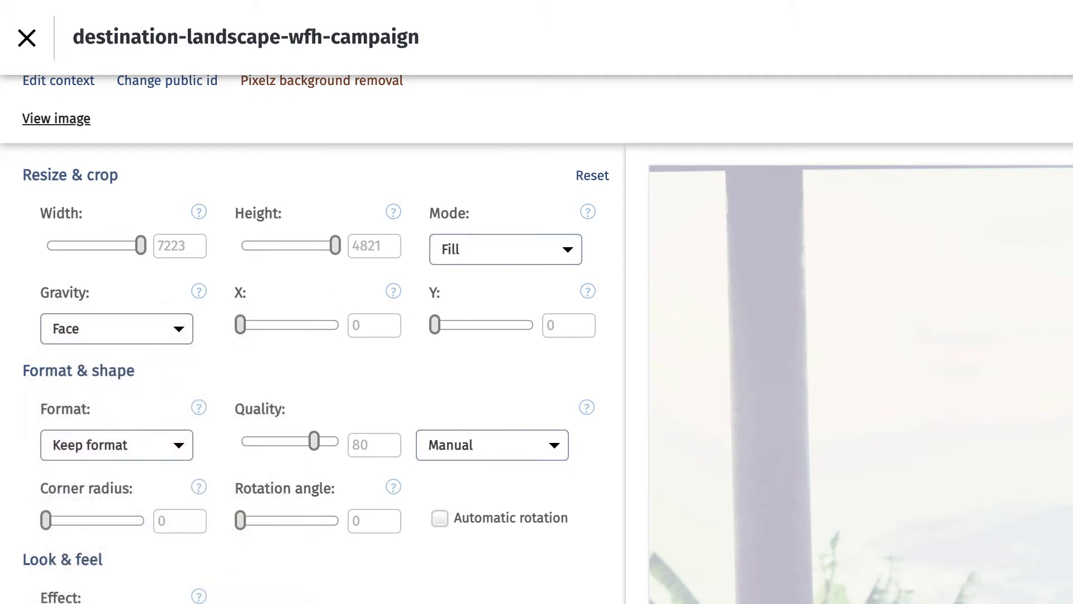
pyautogui.scroll(-15, 235, 583)
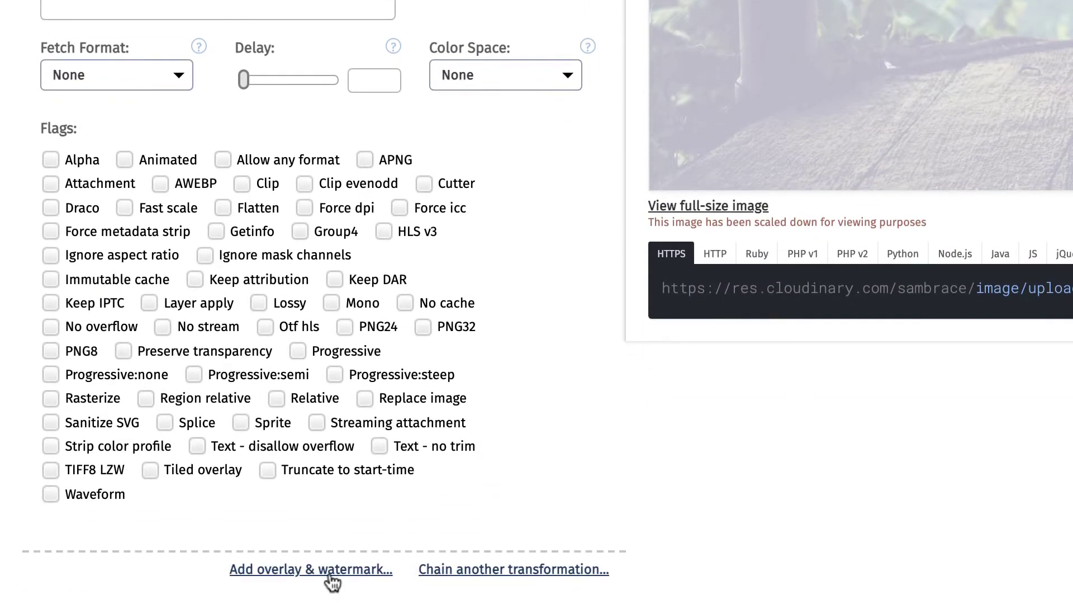
# Step: Add a samples:cloudinary-blue-logo image overlay with South East gravity
pyautogui.click(330, 576)
pyautogui.scroll(-7, 520, 468)
pyautogui.click(160, 269)
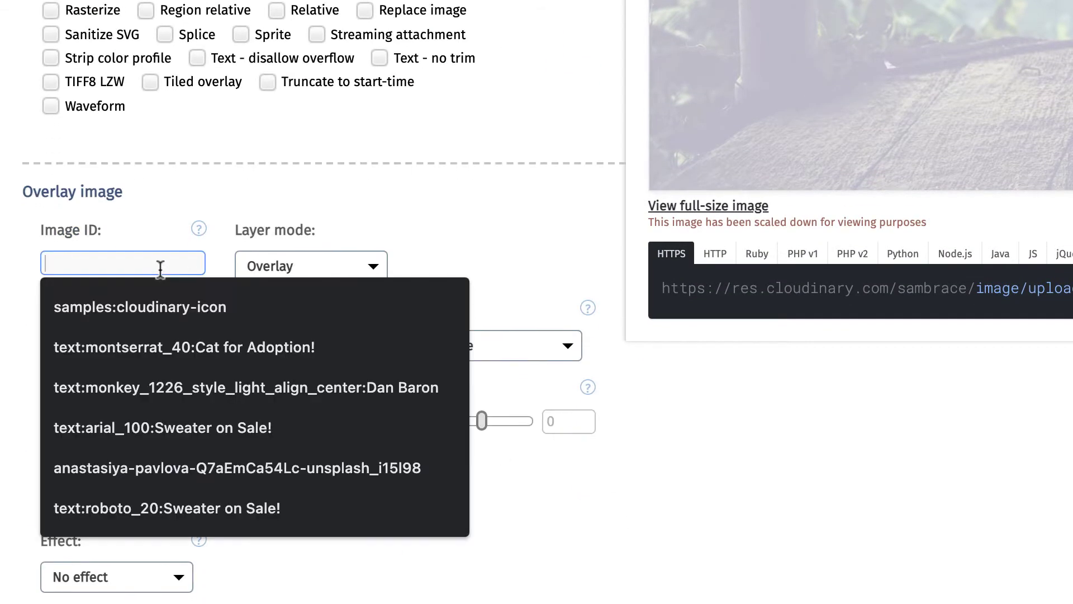
pyautogui.write('samples:cl')
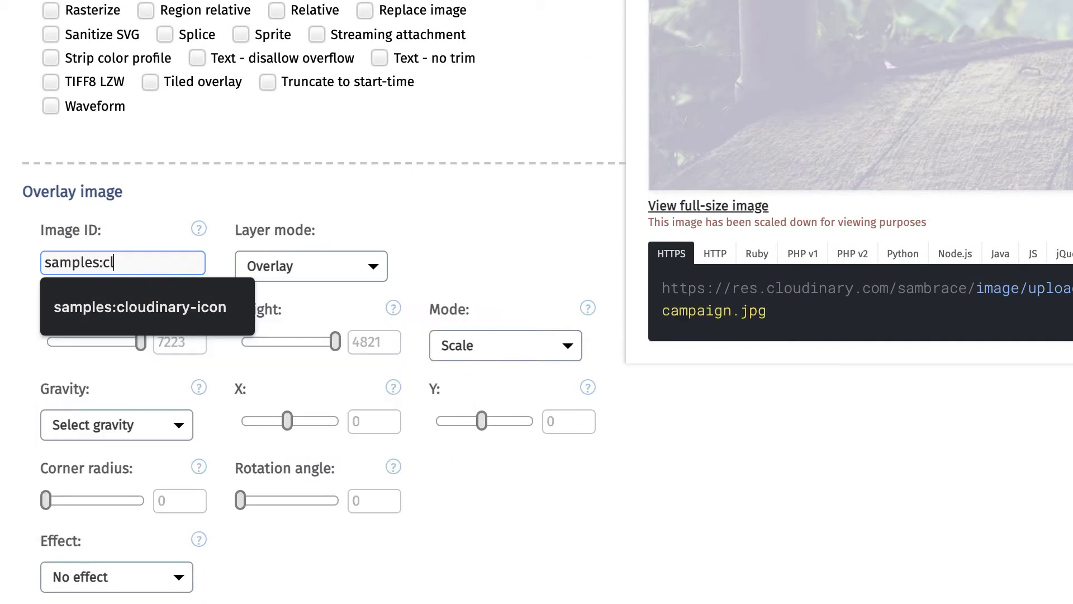
pyautogui.write('oudinary-b')
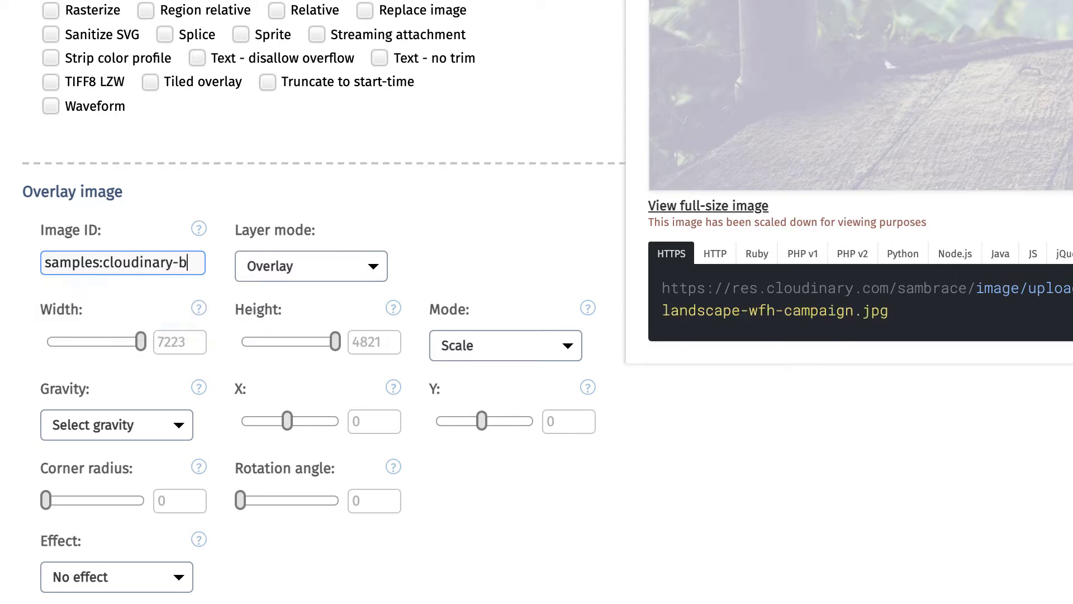
pyautogui.write('lue-logo')
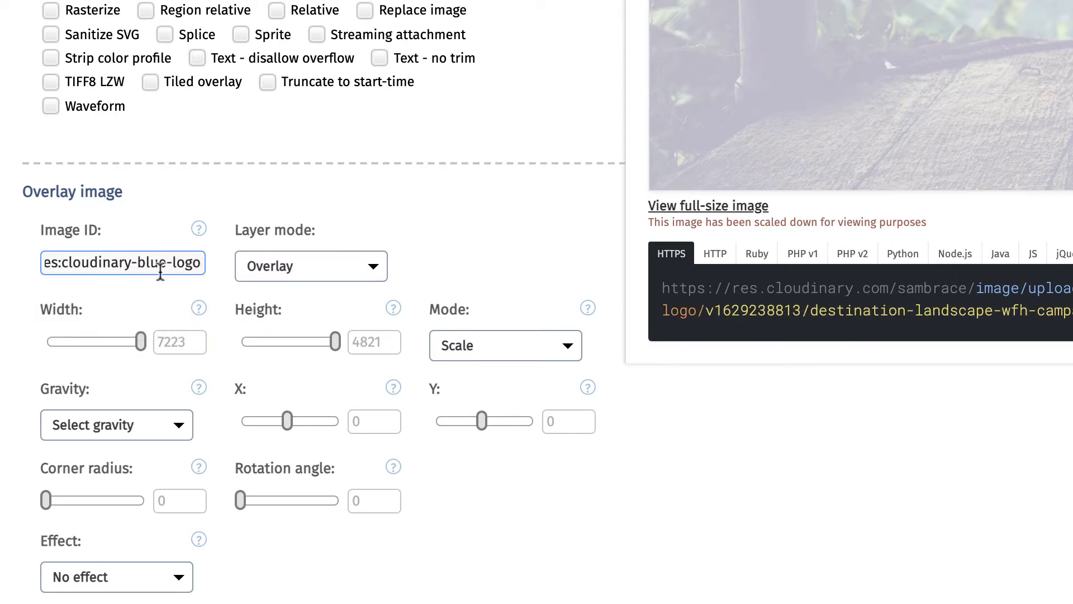
pyautogui.scroll(-2, 139, 311)
pyautogui.click(135, 331)
pyautogui.scroll(-5, 157, 407)
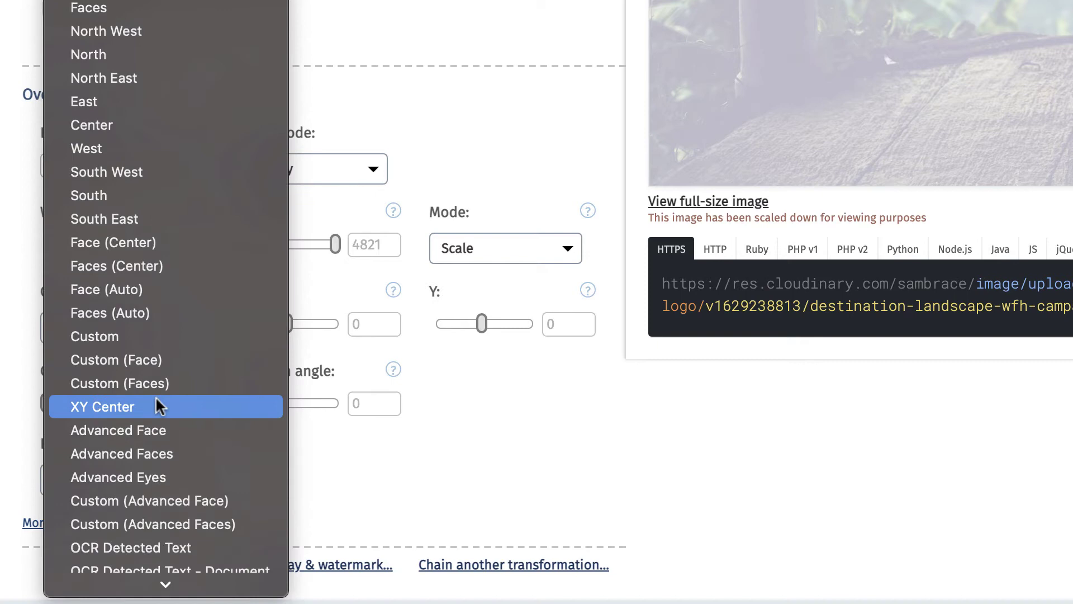
pyautogui.click(144, 222)
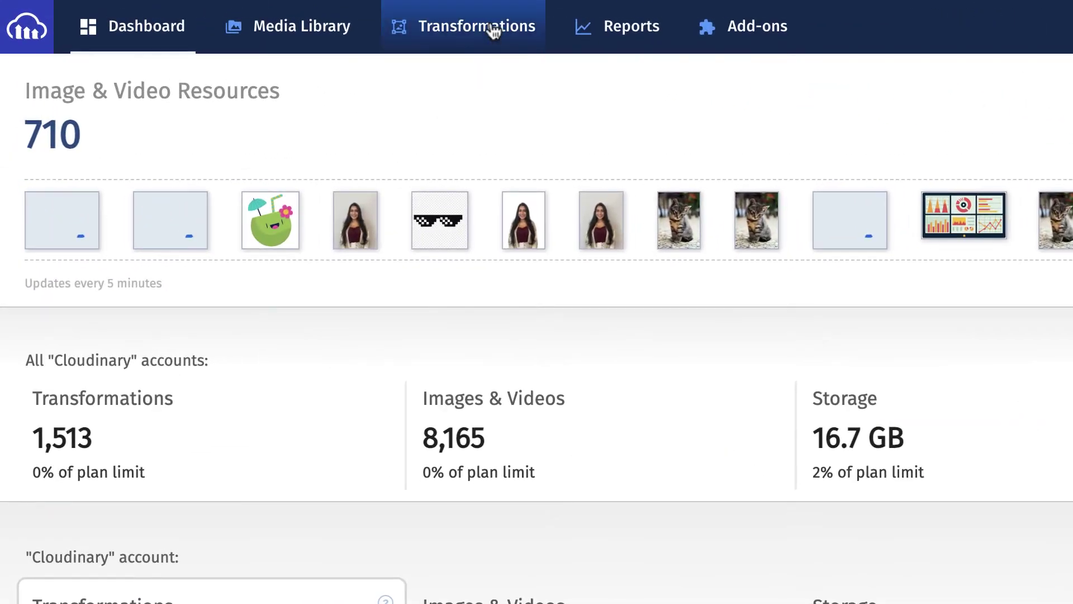
# Step: Open the logo transformation from the saved list and save it as 'official'
pyautogui.click(264, 15)
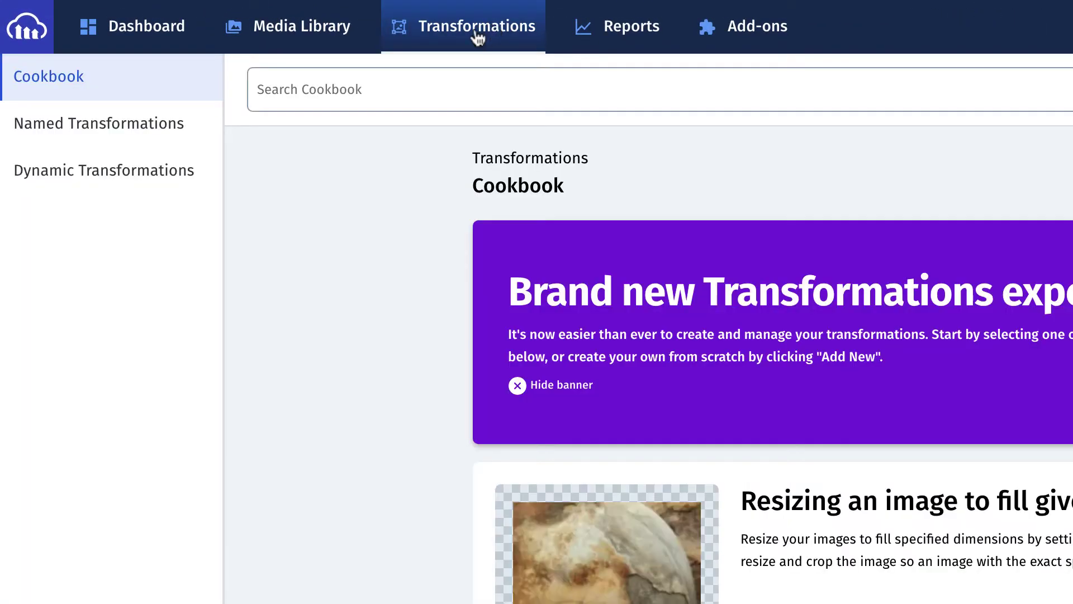
pyautogui.click(152, 177)
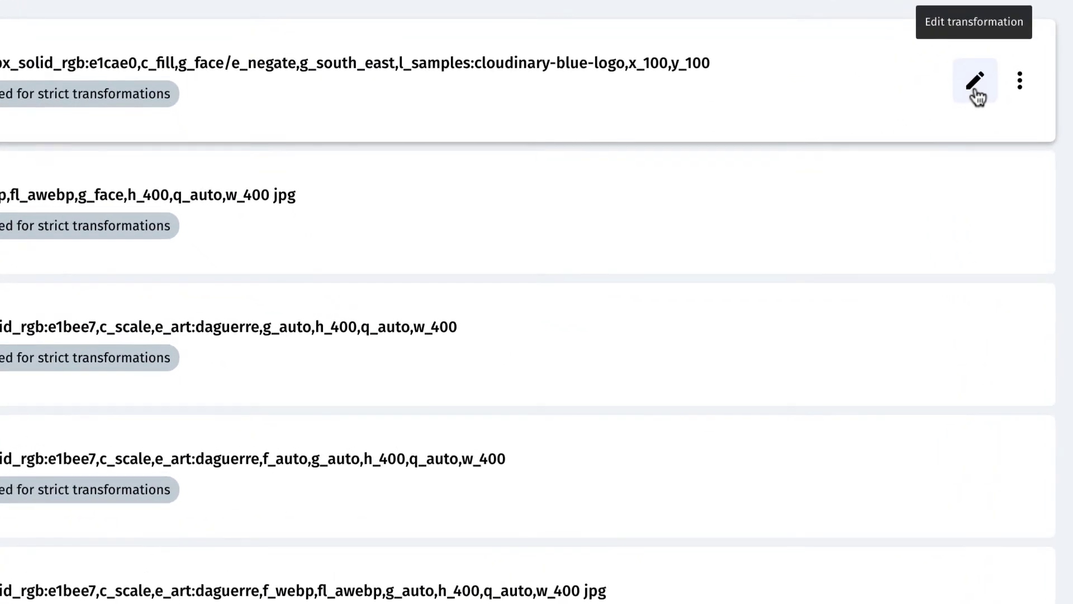
pyautogui.click(975, 82)
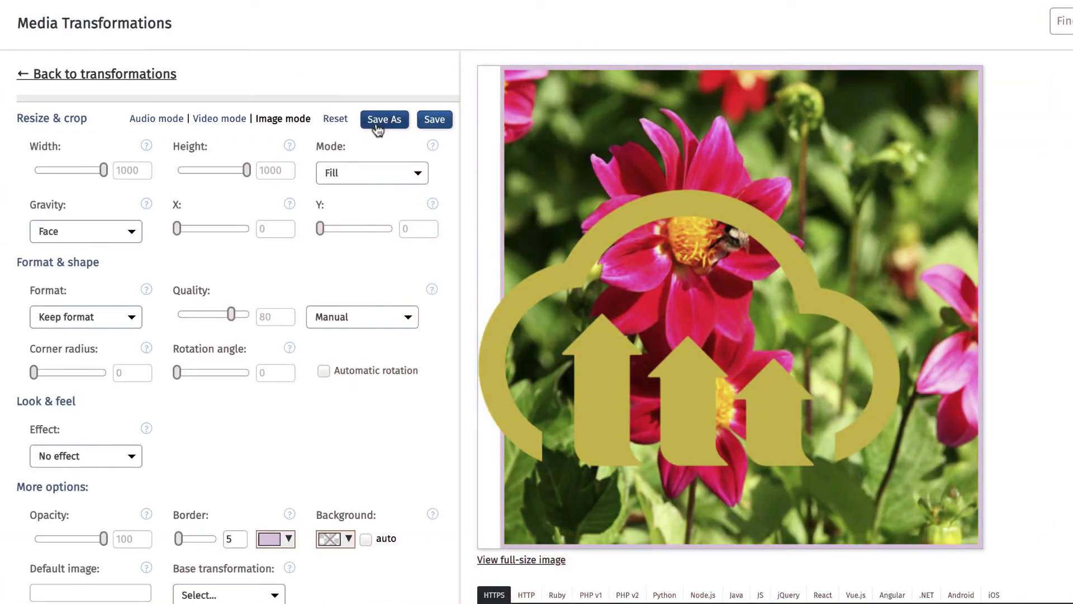
pyautogui.click(377, 119)
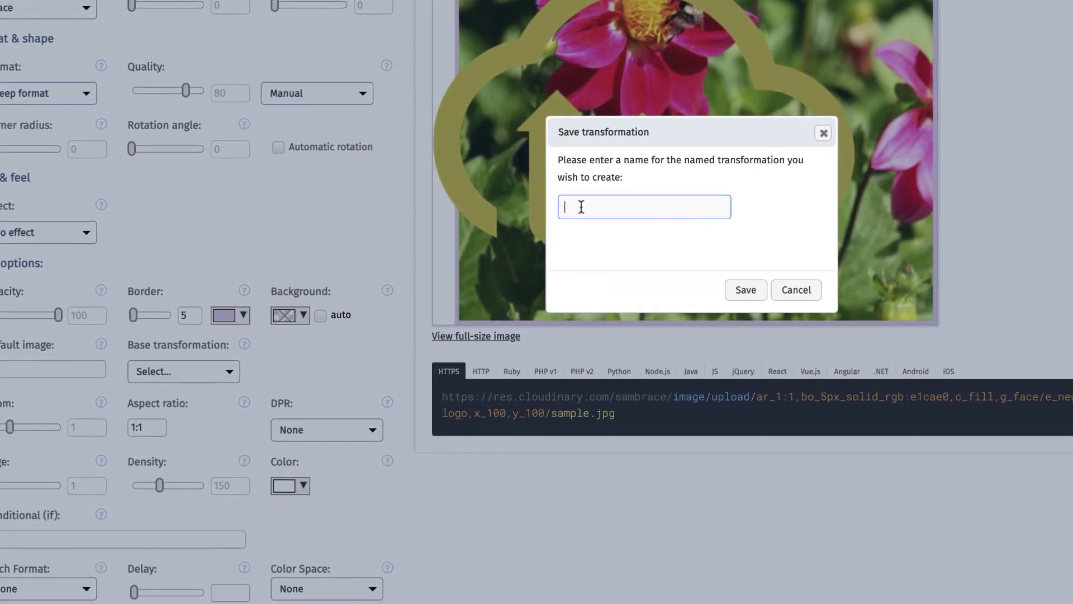
pyautogui.click(634, 433)
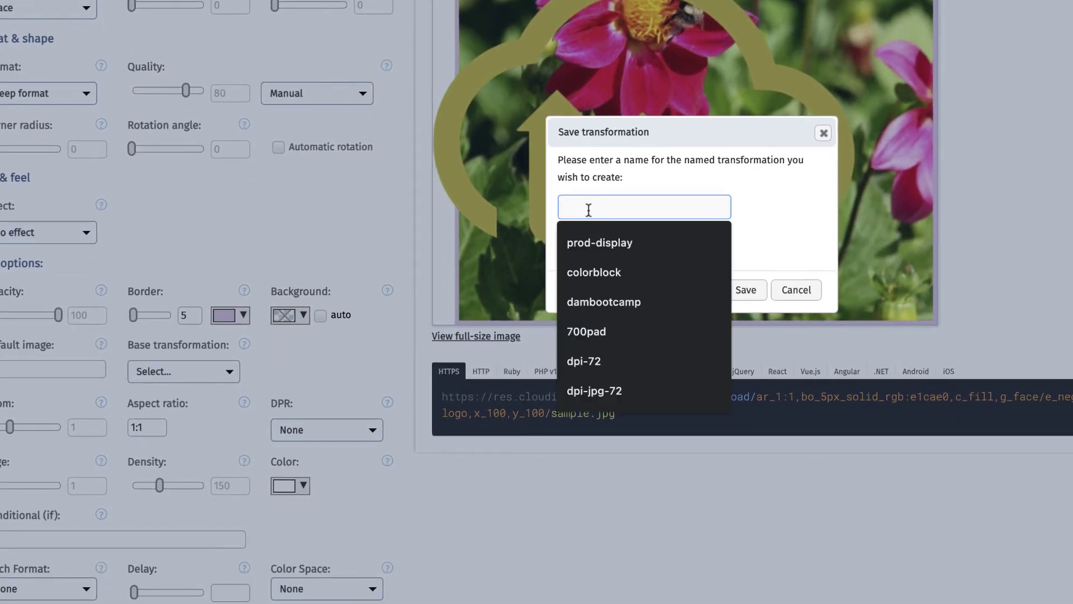
pyautogui.write('officia')
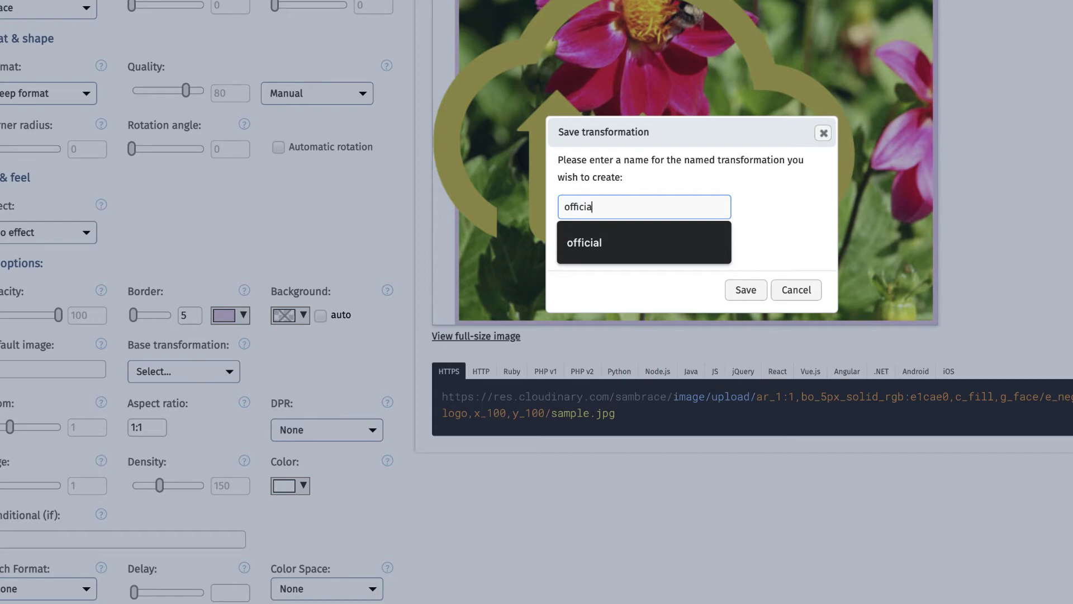
pyautogui.write('l')
pyautogui.click(736, 287)
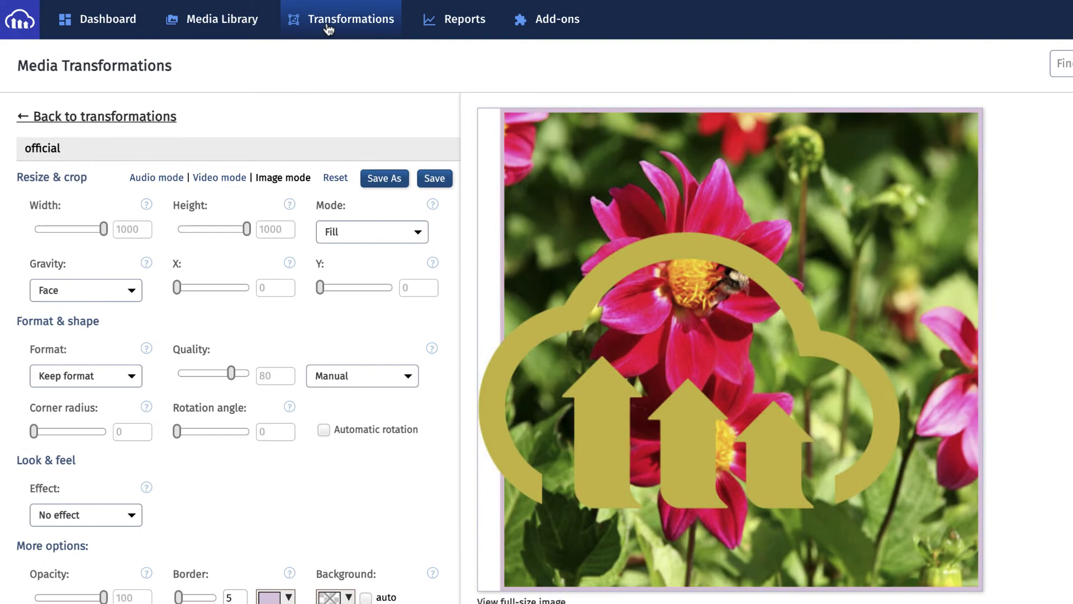
# Step: Set the 'official' named transformation to show in image presets, not video presets
pyautogui.click(329, 28)
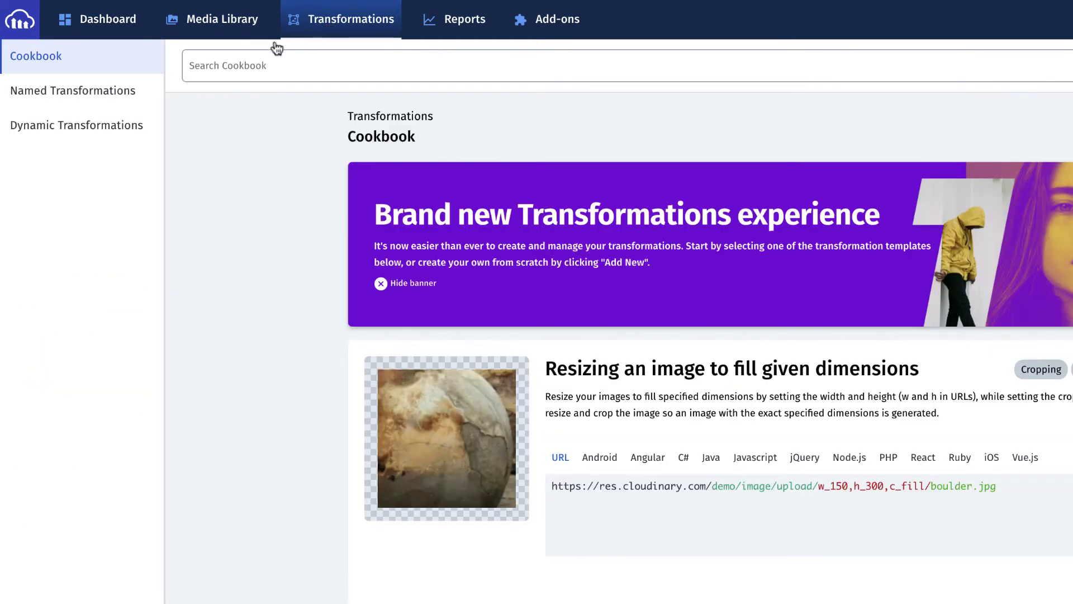
pyautogui.click(118, 99)
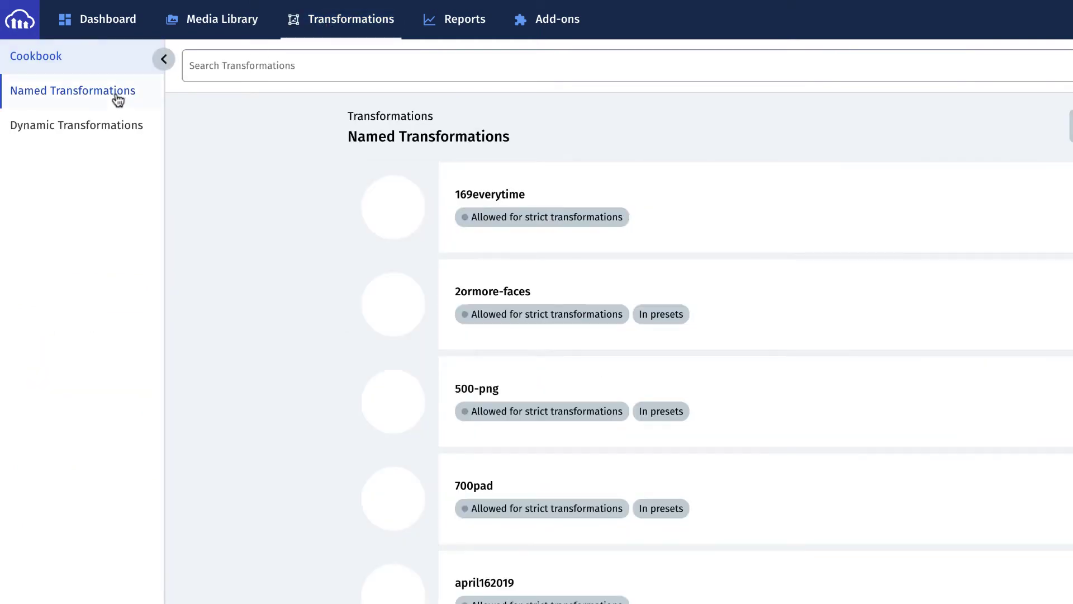
pyautogui.scroll(-20, 949, 400)
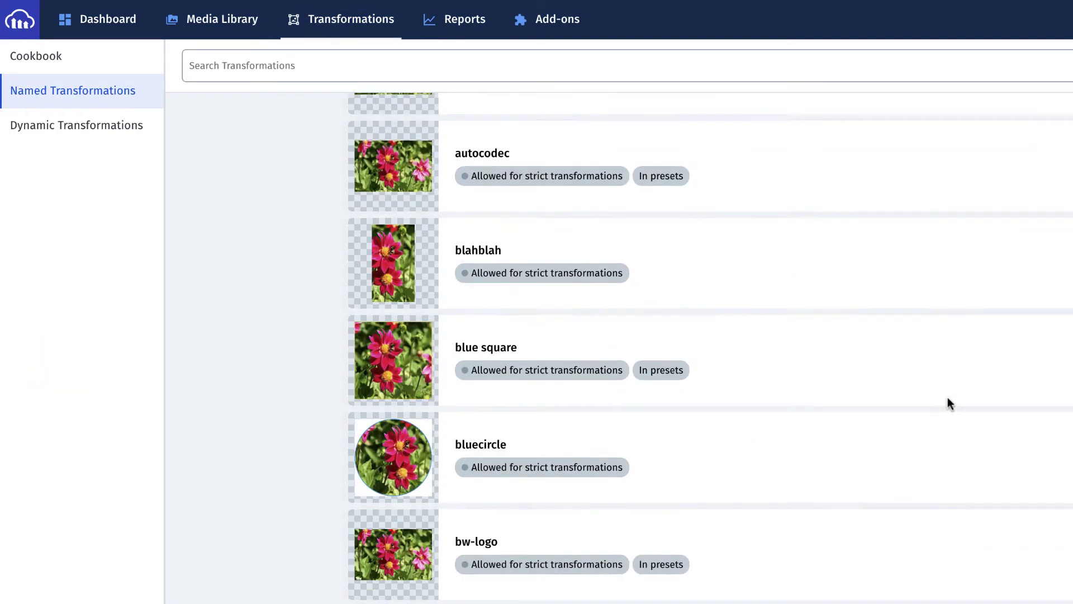
pyautogui.scroll(-20, 948, 401)
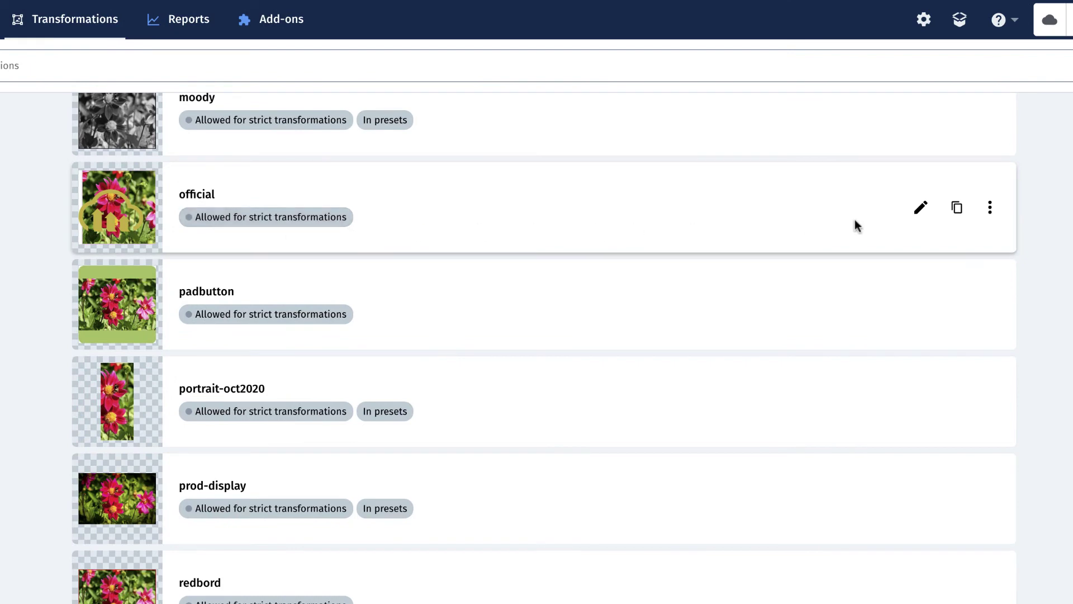
pyautogui.click(988, 211)
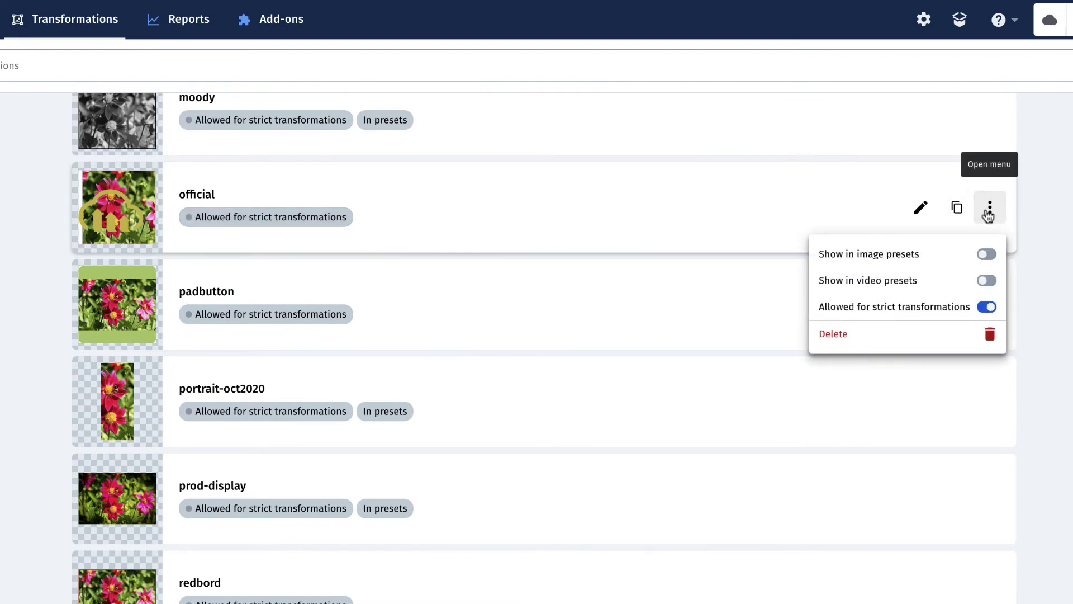
pyautogui.click(987, 256)
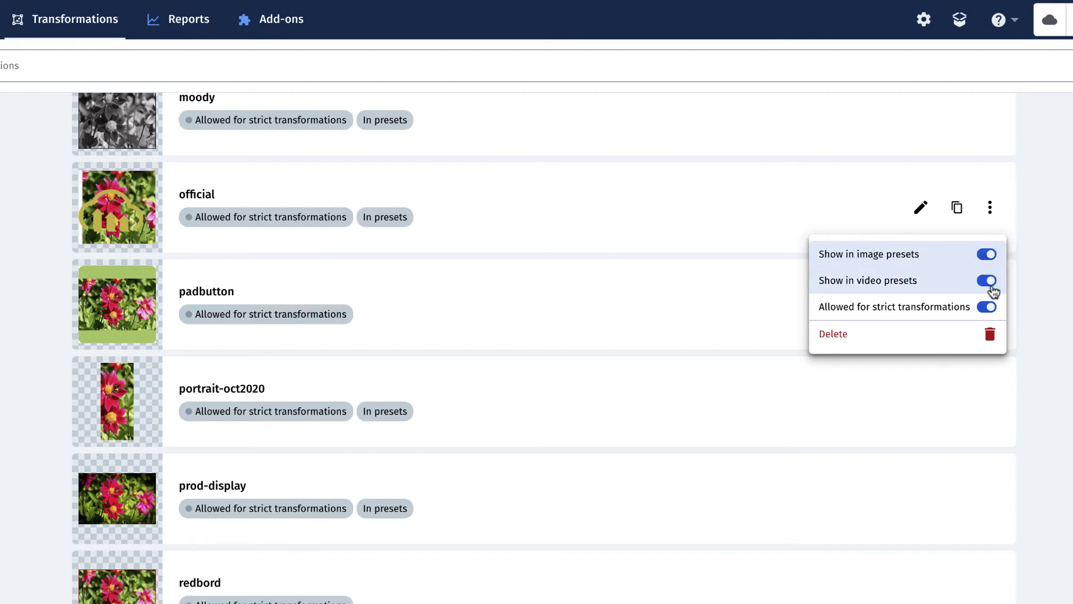
pyautogui.click(988, 280)
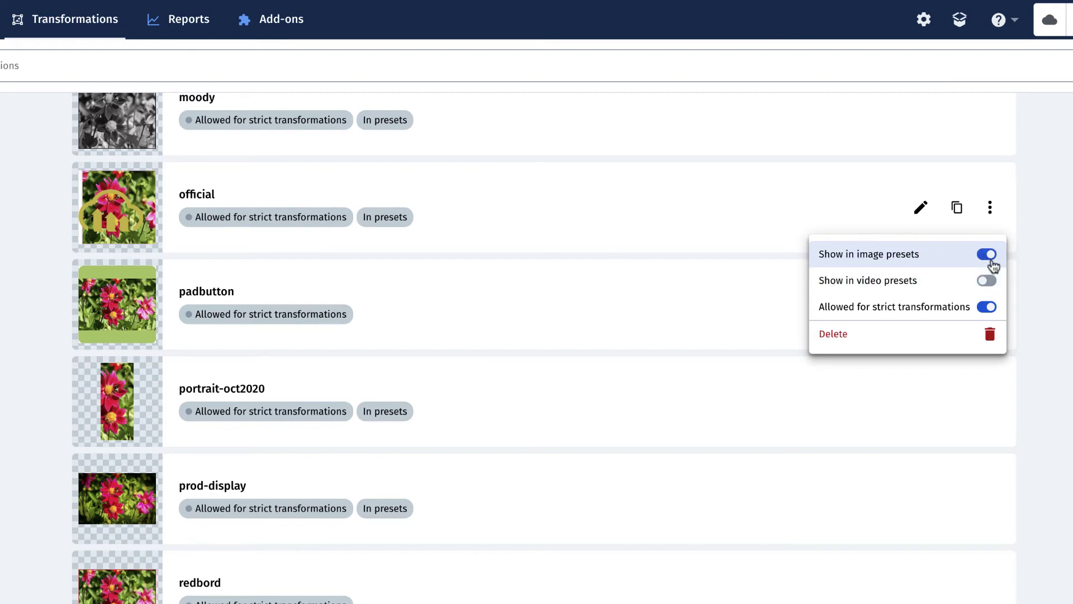
pyautogui.click(990, 258)
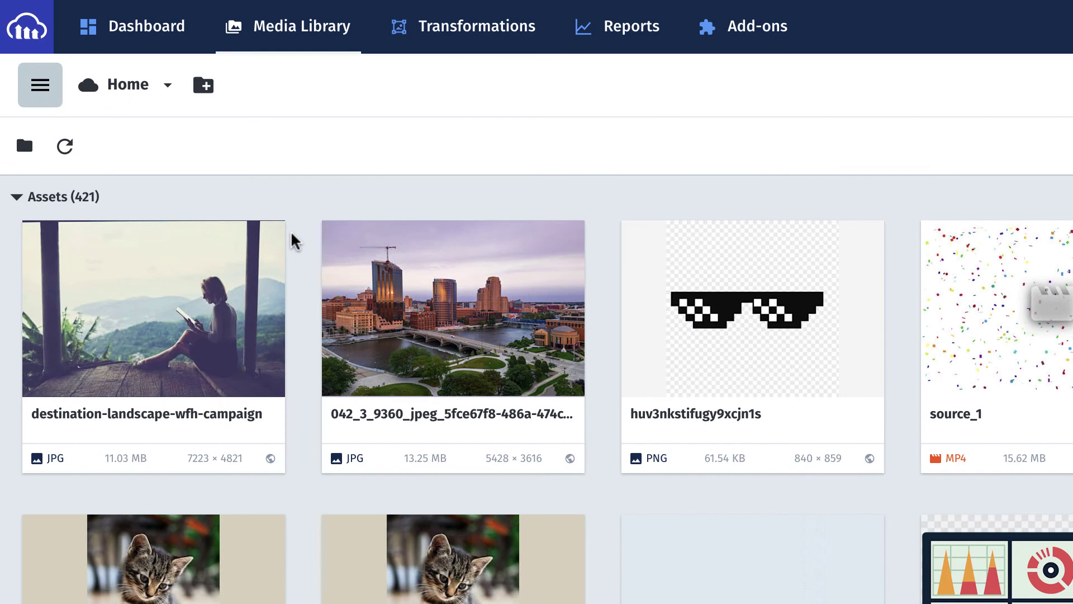
# Step: Open the destination-landscape-wfh-campaign asset and preview it with the 'official' preset
pyautogui.moveTo(245, 242)
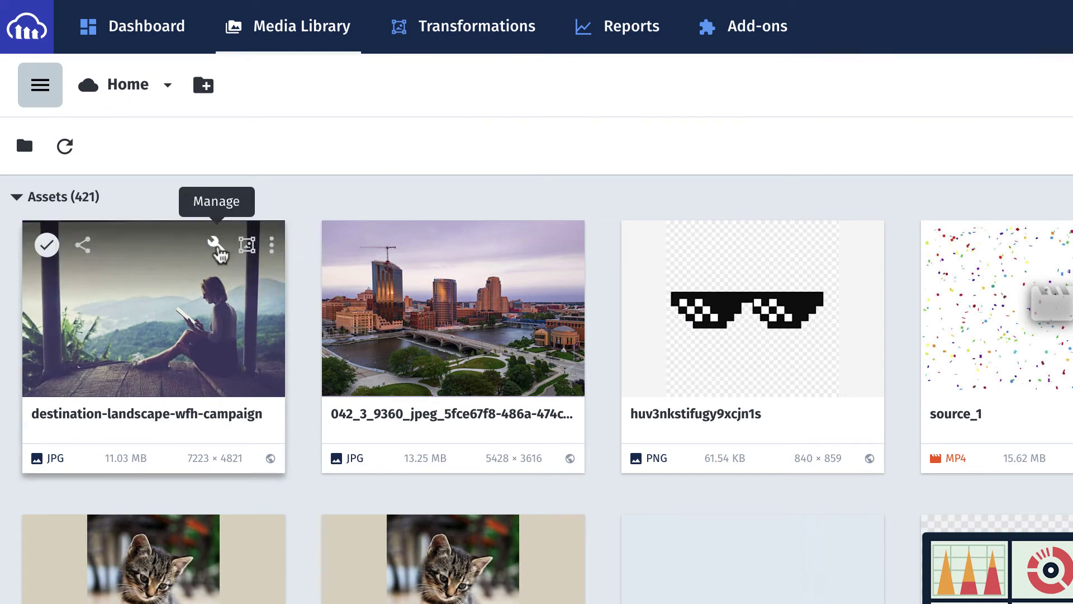
pyautogui.click(215, 246)
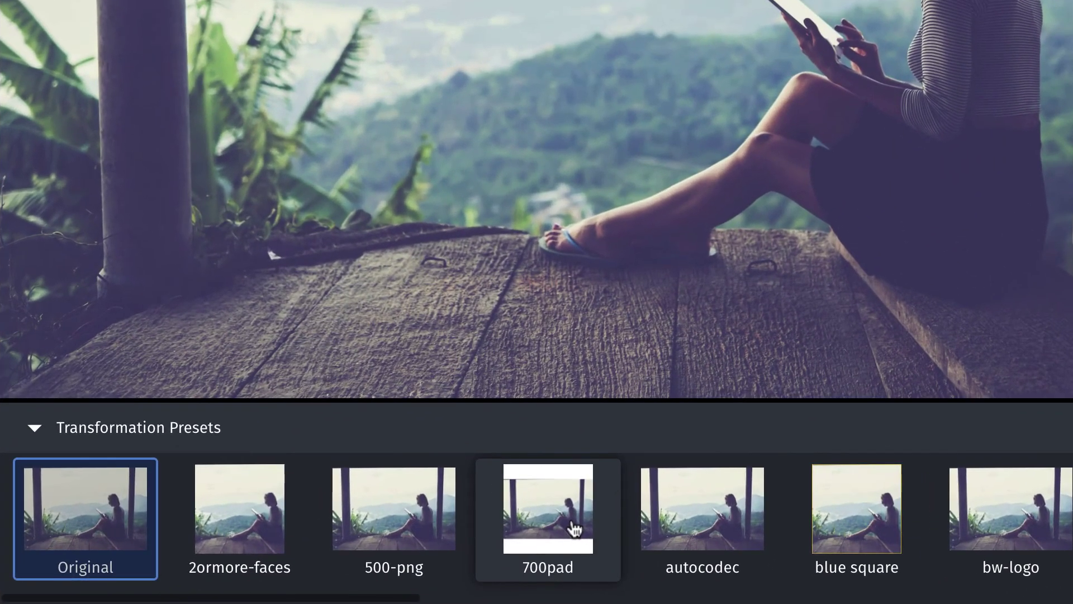
pyautogui.hscroll(10, 551, 535)
pyautogui.hscroll(15, 576, 529)
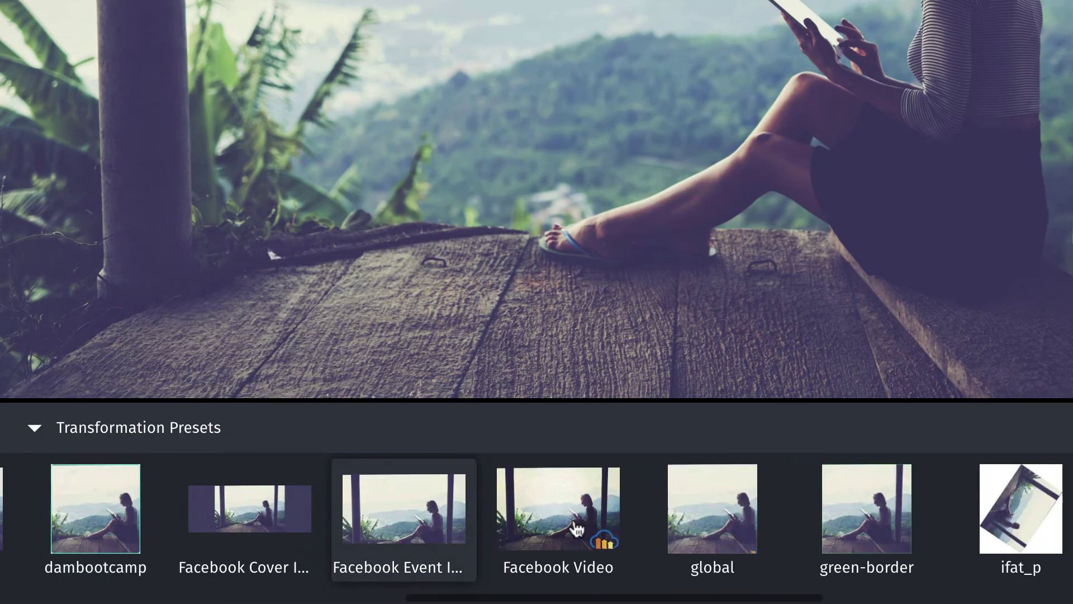
pyautogui.click(615, 530)
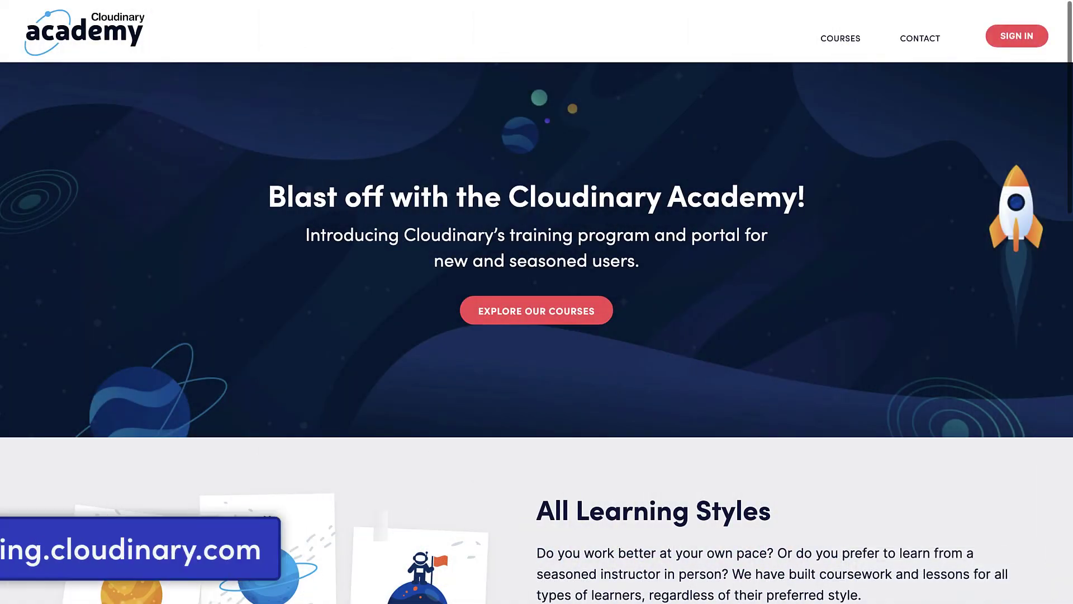
# Step: Scroll the Cloudinary Academy page down to the Featured Courses list
pyautogui.scroll(-4, 537, 302)
pyautogui.scroll(-5, 536, 333)
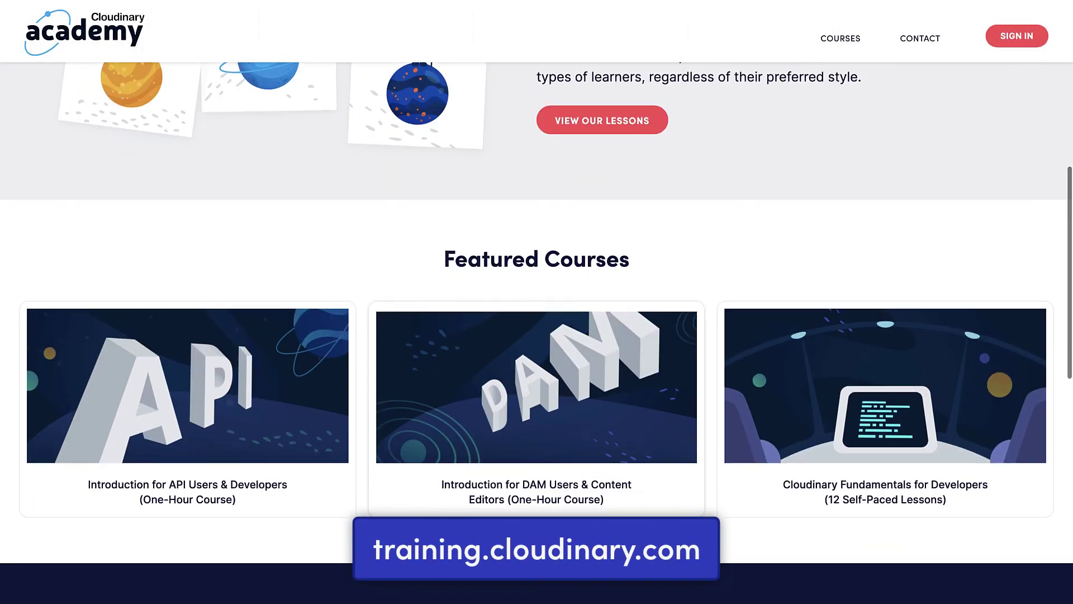